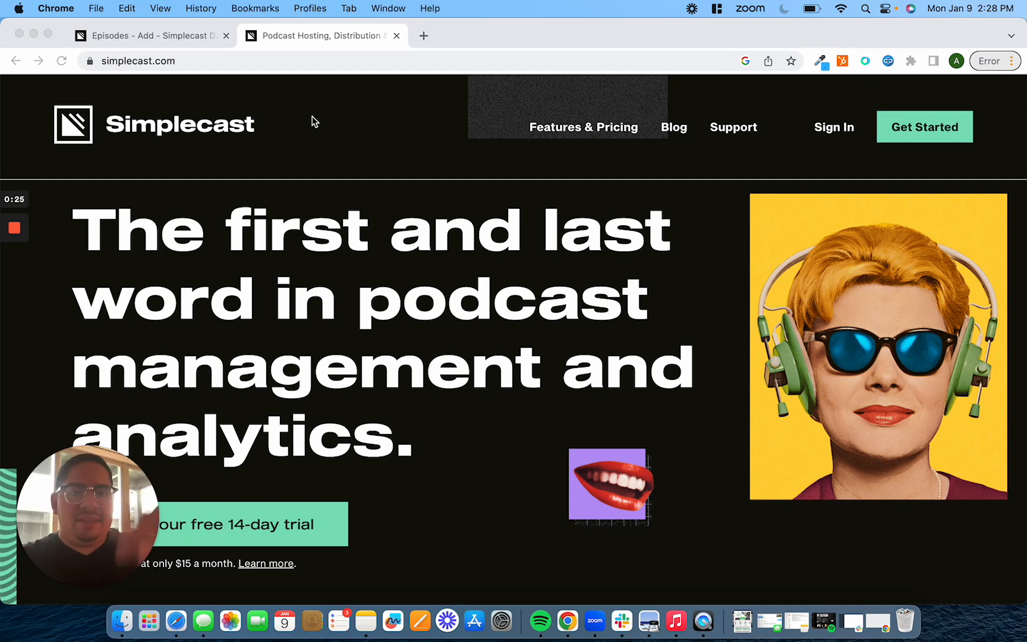
pyautogui.click(389, 110)
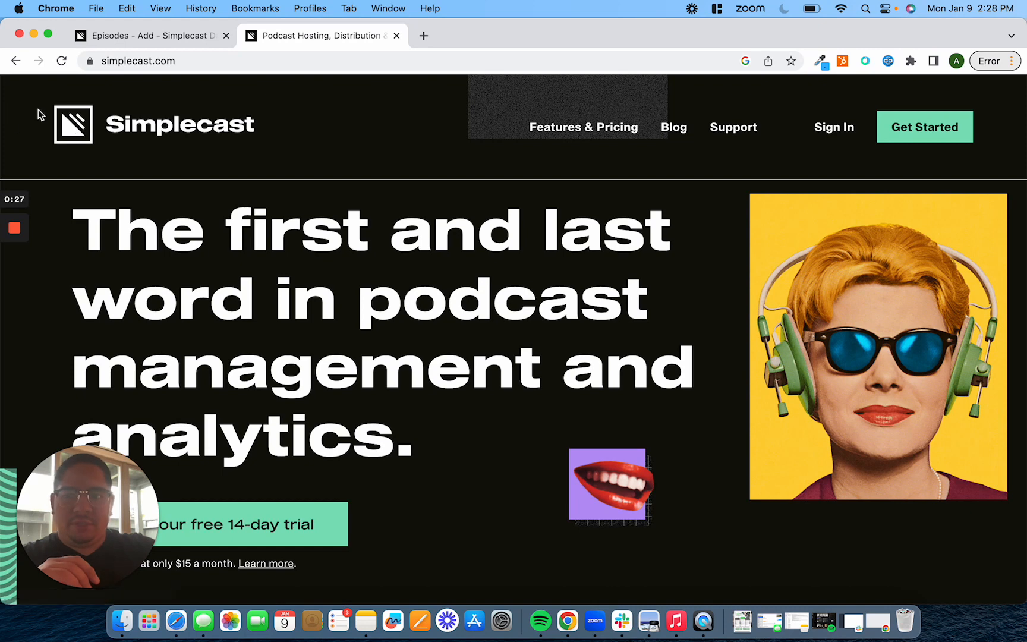
pyautogui.moveTo(37, 108); pyautogui.dragTo(329, 153)
pyautogui.click(370, 171)
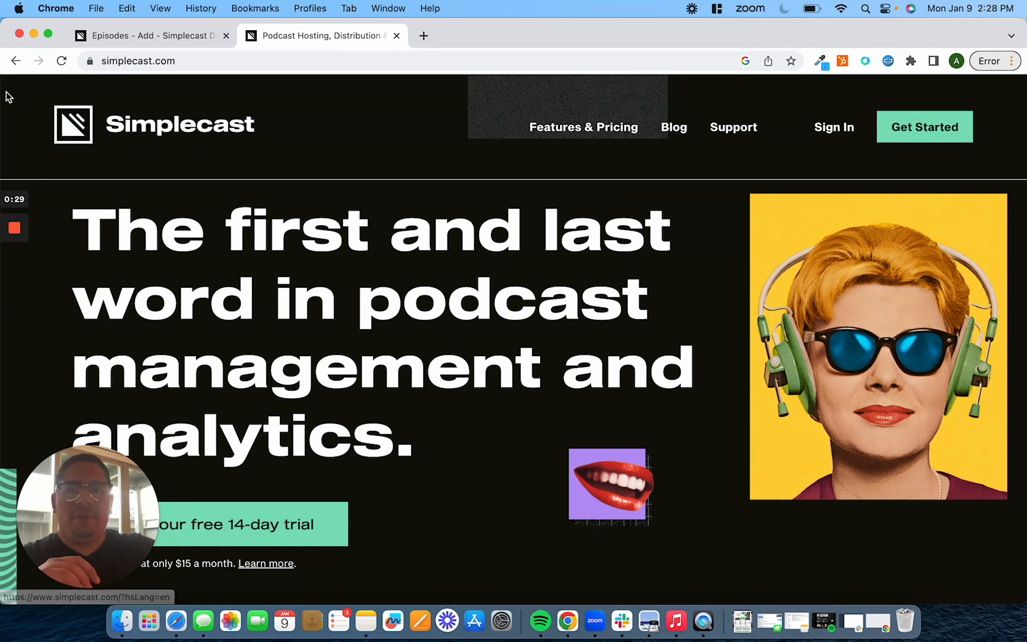
pyautogui.moveTo(5, 91); pyautogui.dragTo(326, 160)
pyautogui.click(454, 195)
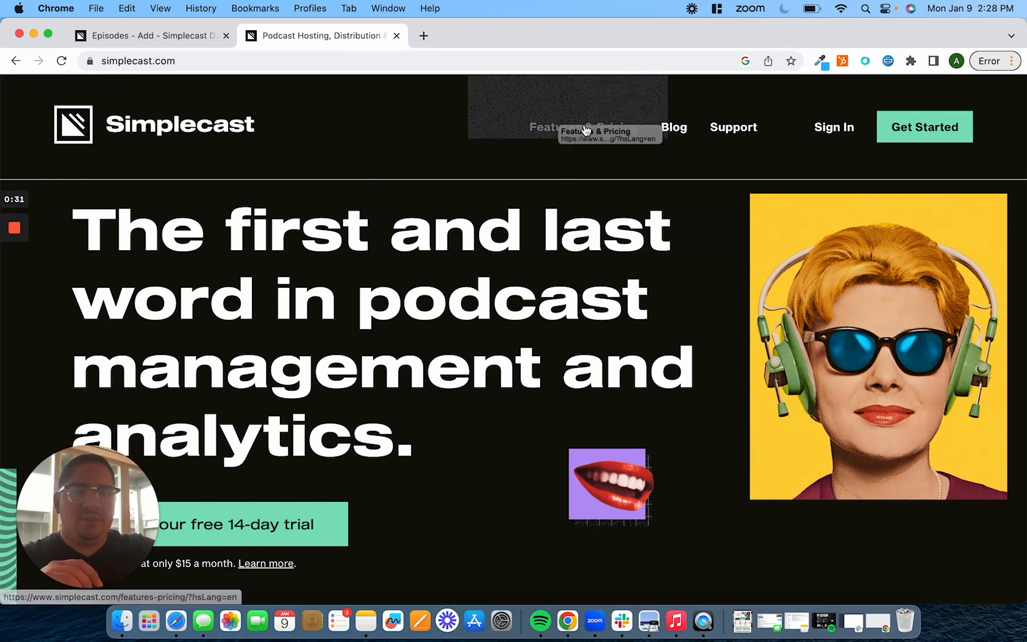
# Open the Features & Pricing page and review the Basic, Essential and Growth plans
pyautogui.click(614, 127)
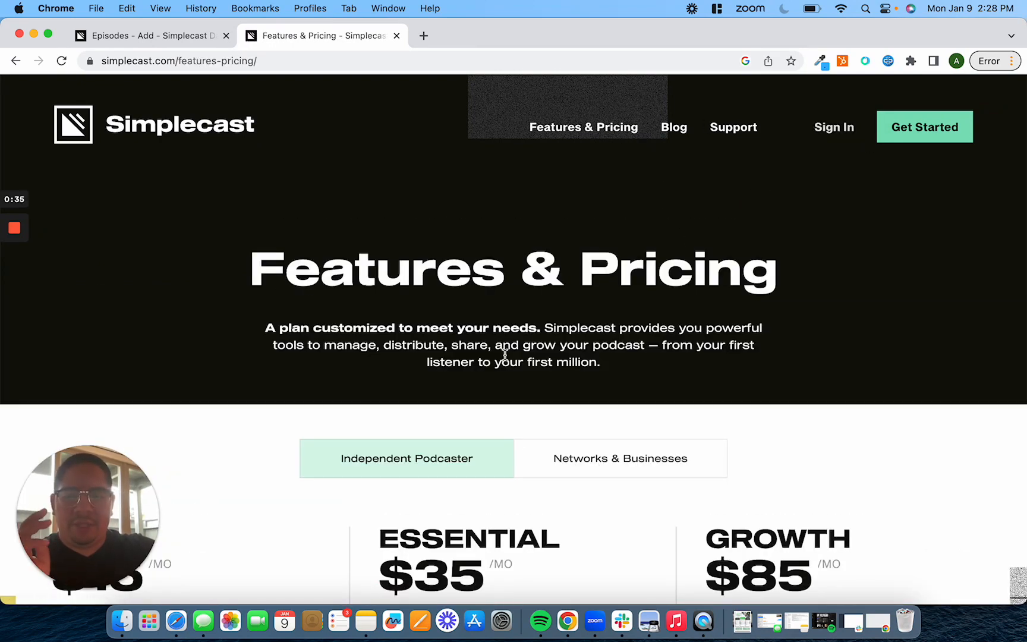
pyautogui.scroll(-3, 506, 387)
pyautogui.scroll(-2, 60, 399)
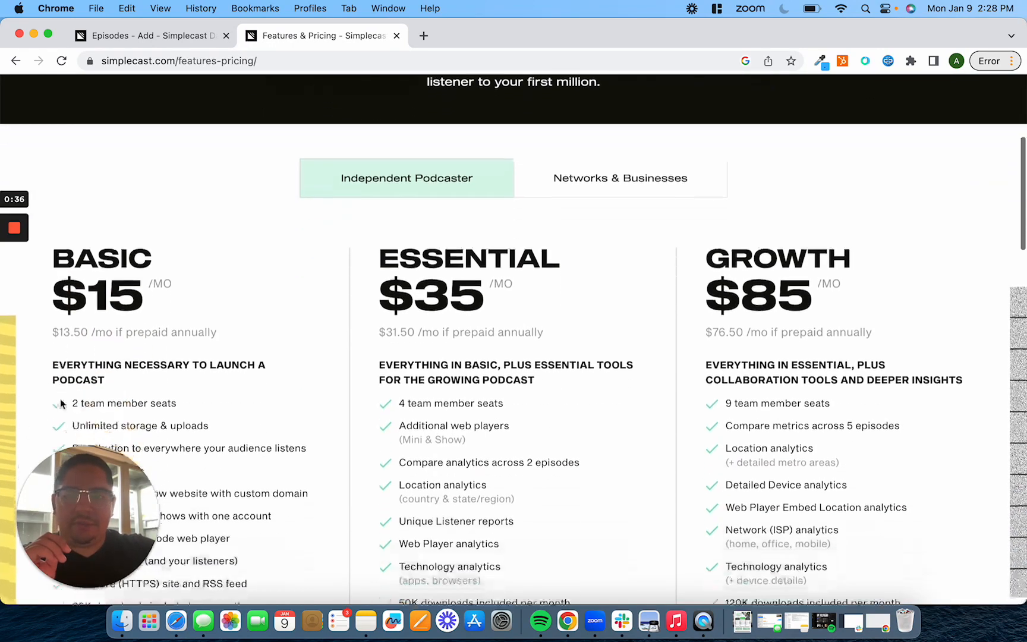
pyautogui.scroll(5, 62, 403)
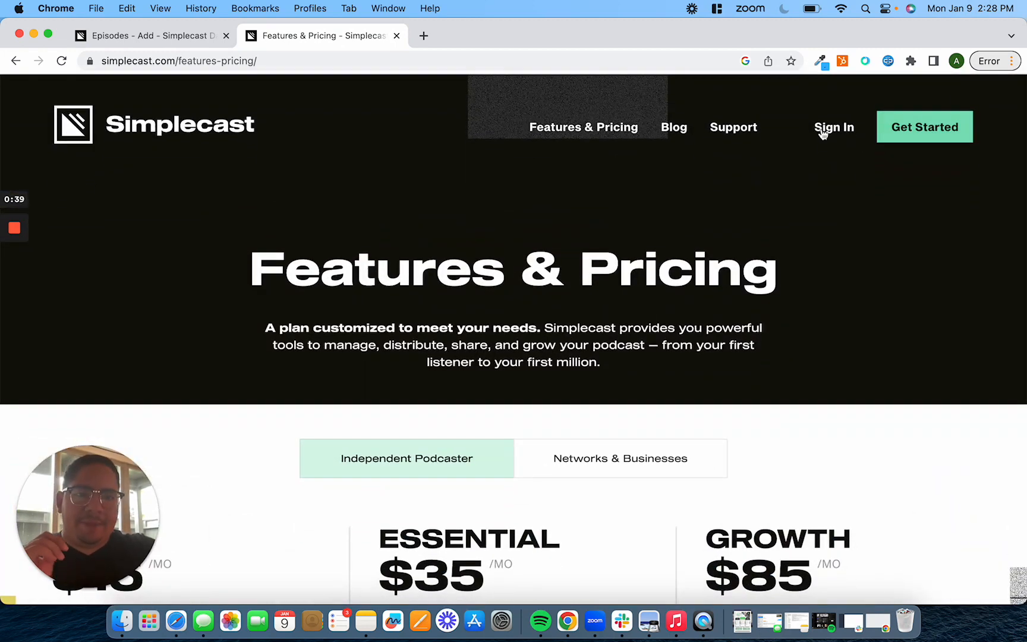
# Sign in to the podcast dashboard and switch to The Scalability Podcast show
pyautogui.click(825, 135)
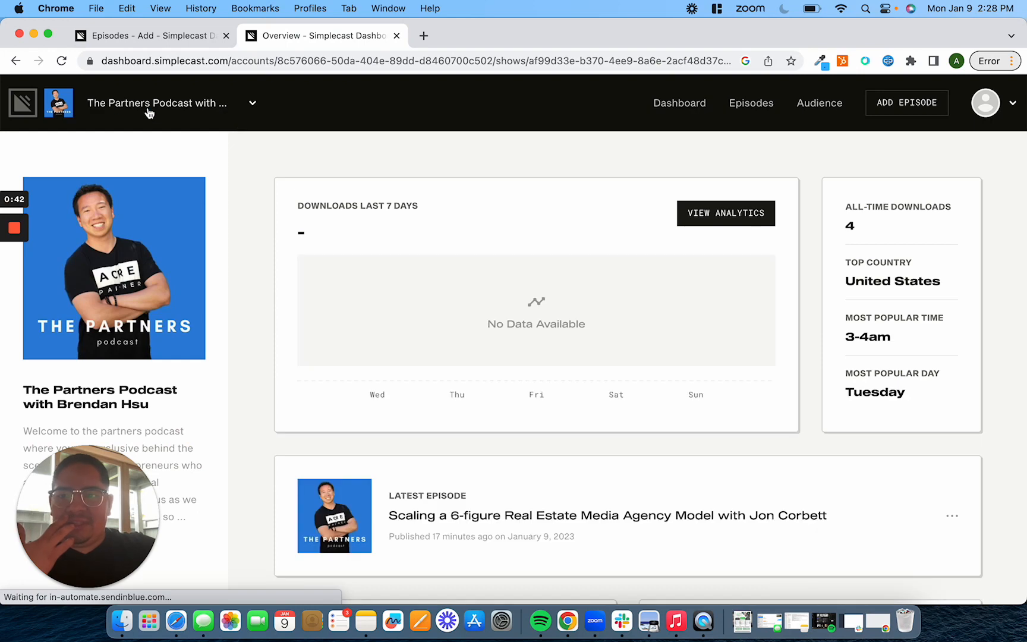
pyautogui.click(145, 107)
pyautogui.click(149, 200)
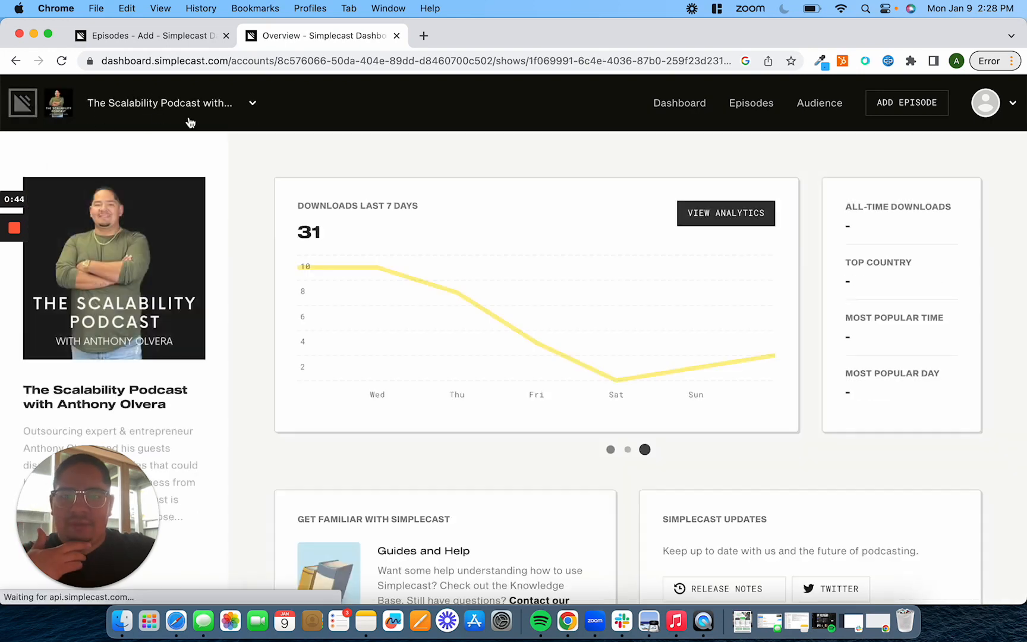
# Open the show's audience analytics overview and scroll through it
pyautogui.click(743, 215)
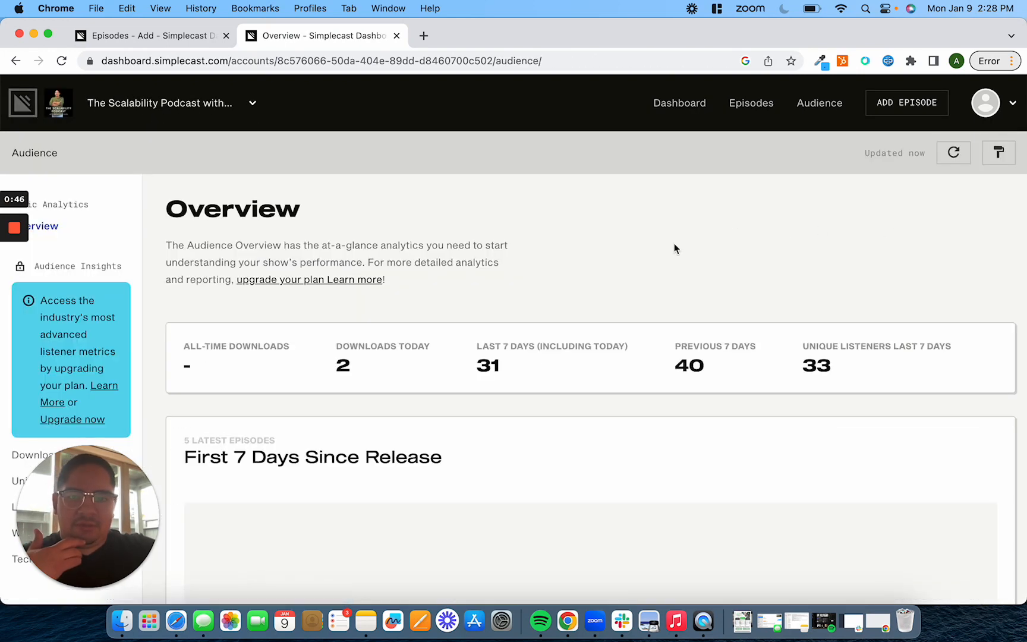
pyautogui.scroll(-5, 674, 243)
pyautogui.scroll(-3, 674, 248)
pyautogui.scroll(8, 654, 238)
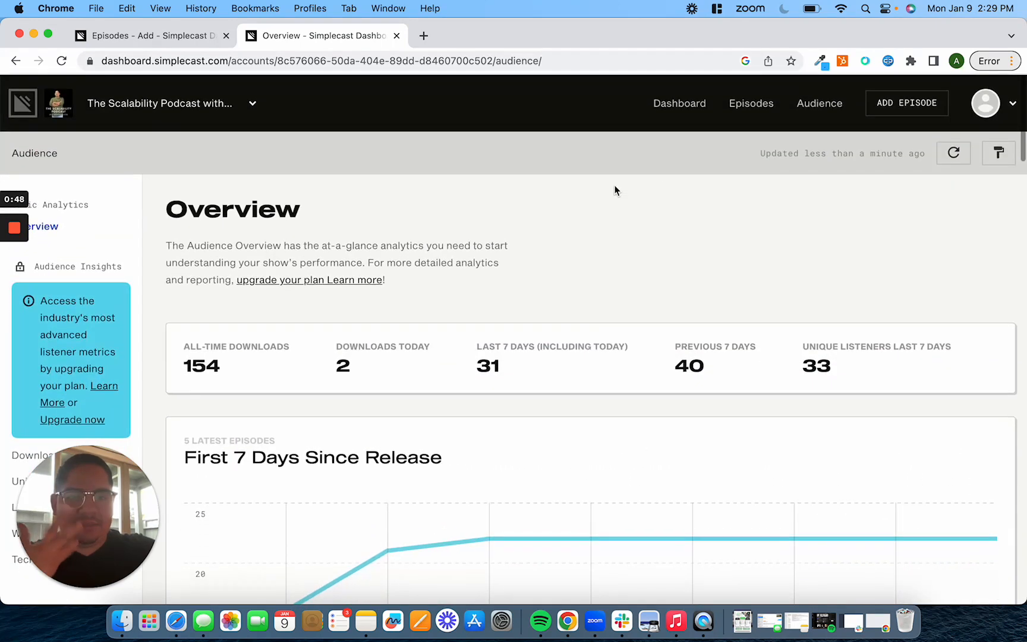
# Switch back to The Partners Podcast show and start adding a new episode
pyautogui.click(197, 102)
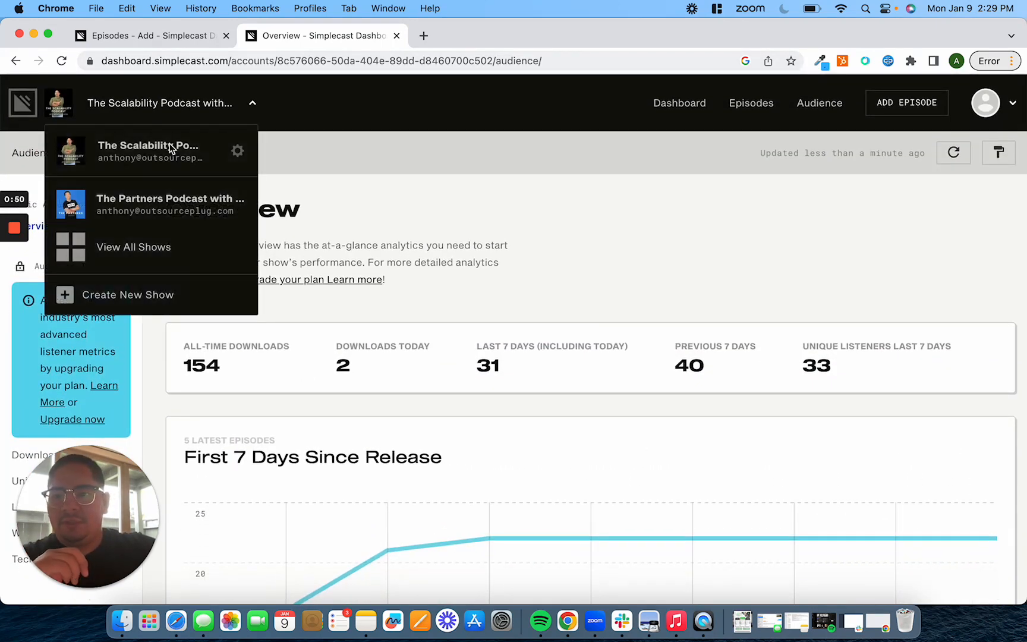
pyautogui.click(149, 198)
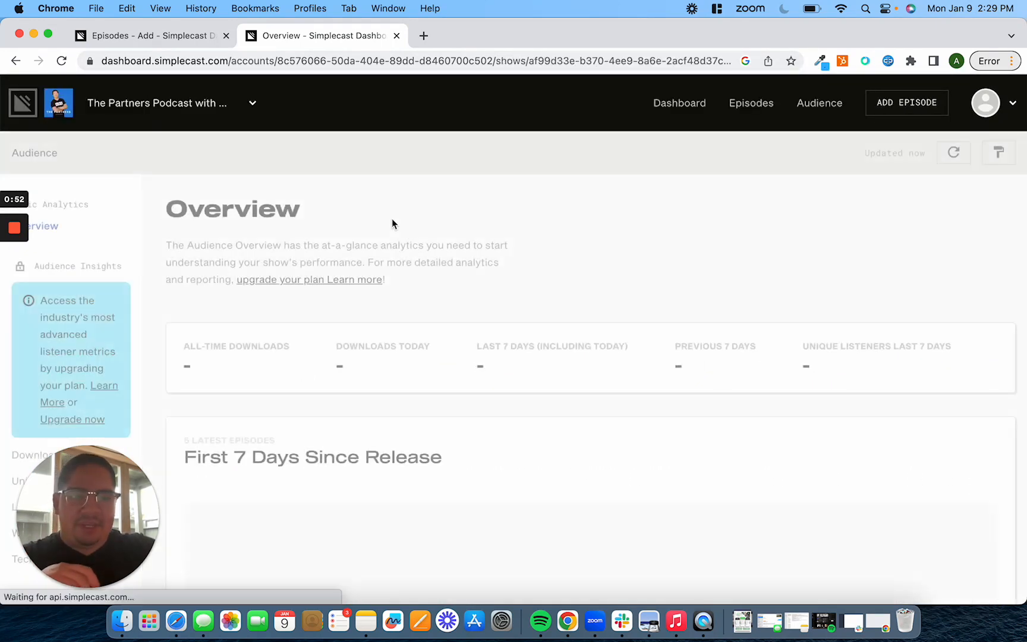
pyautogui.scroll(-6, 473, 292)
pyautogui.scroll(6, 473, 291)
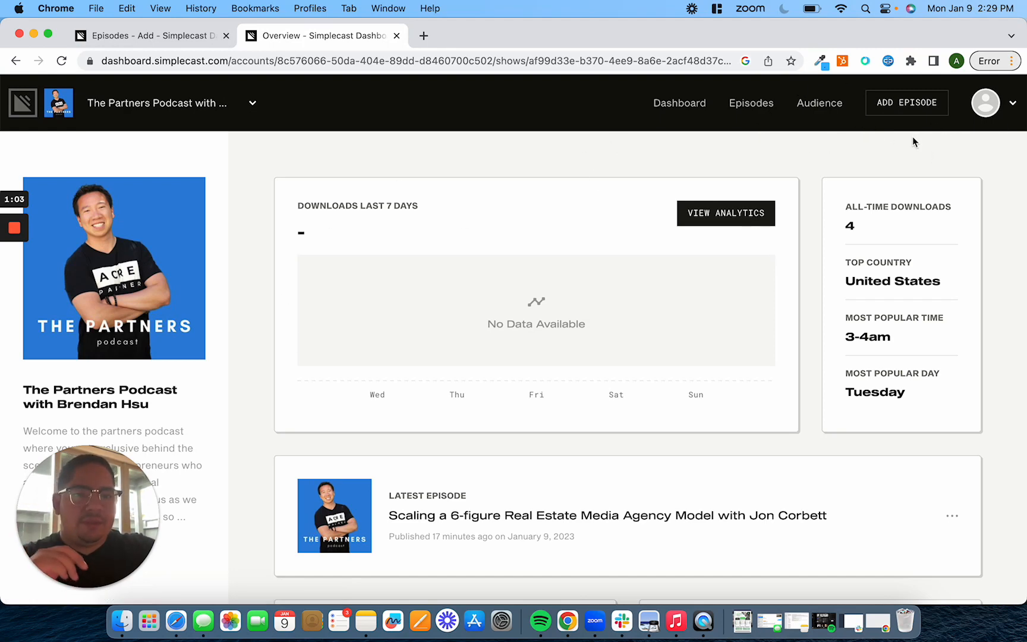
pyautogui.click(898, 105)
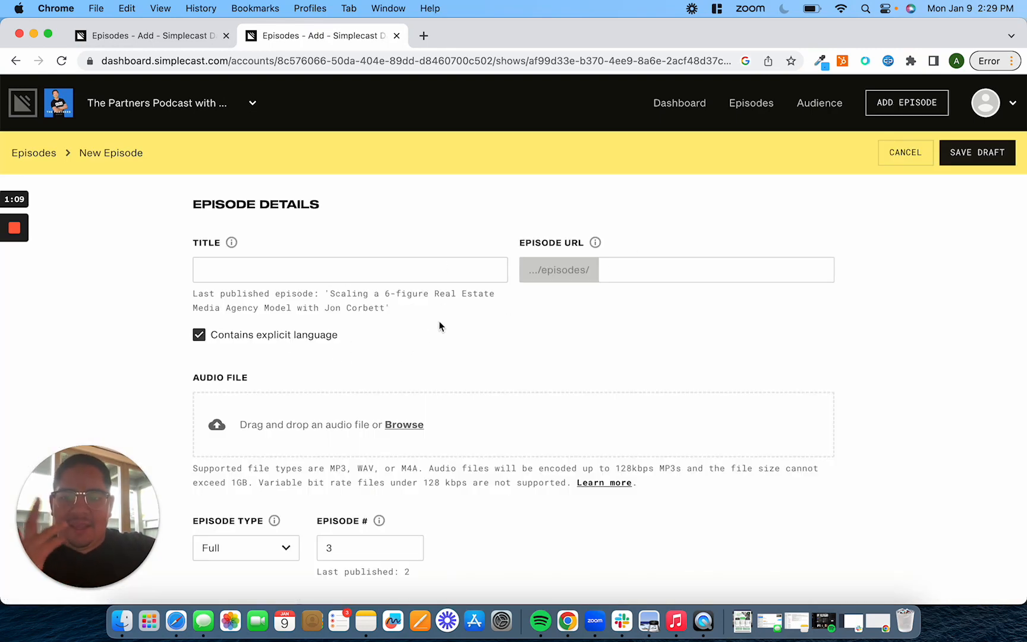
# Open the Downloads folder in Finder and preview the How I Hacked my Brain to Stay Motivated video
pyautogui.click(742, 621)
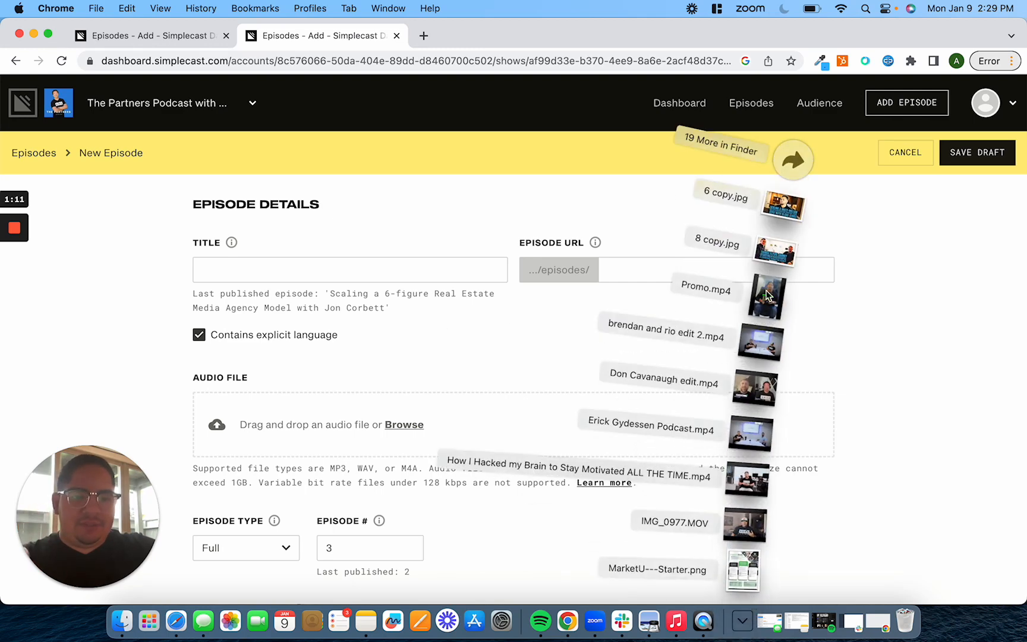
pyautogui.click(793, 160)
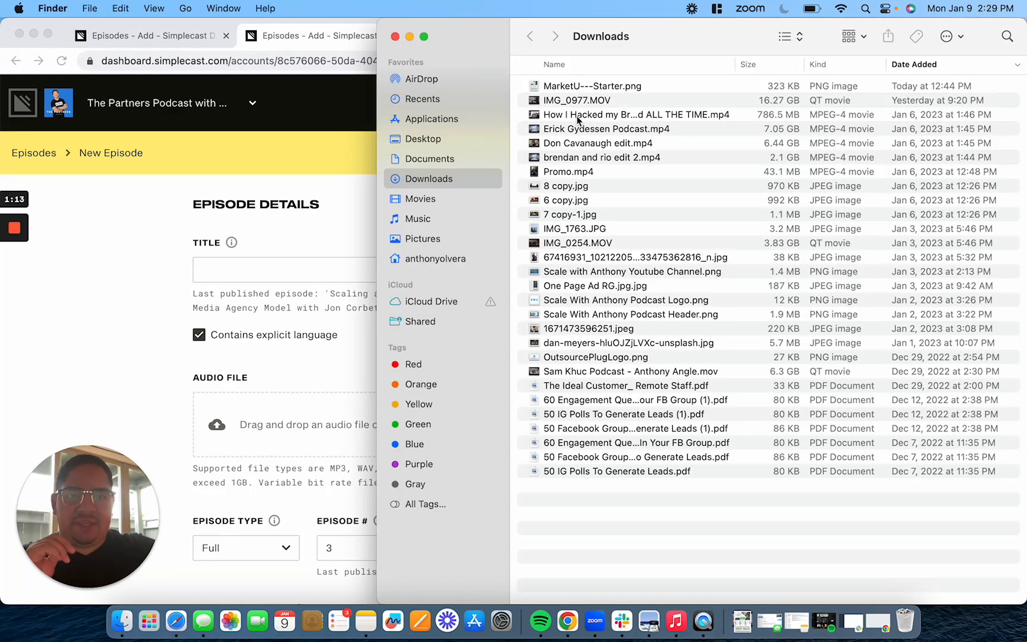
pyautogui.click(578, 117)
pyautogui.press('space')
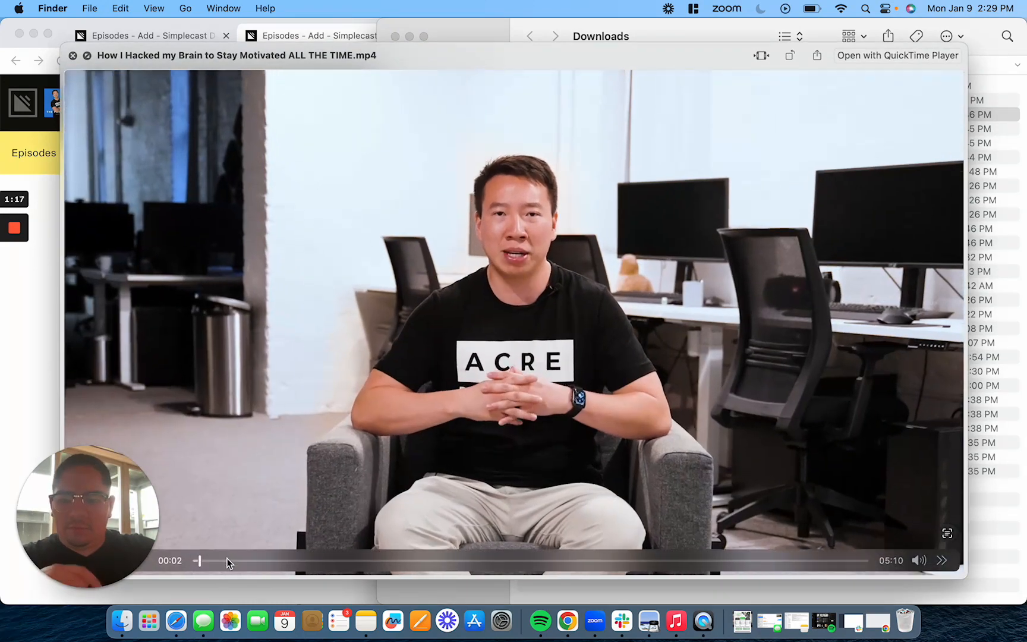
pyautogui.click(350, 561)
pyautogui.press('space')
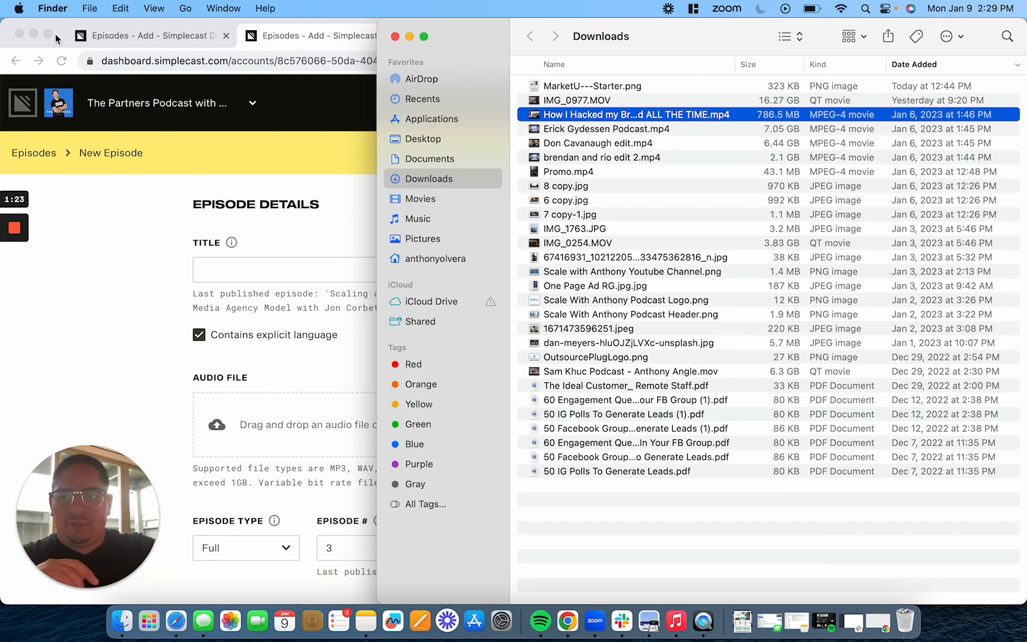
# Minimize the browser and Finder windows and launch GarageBand
pyautogui.click(33, 34)
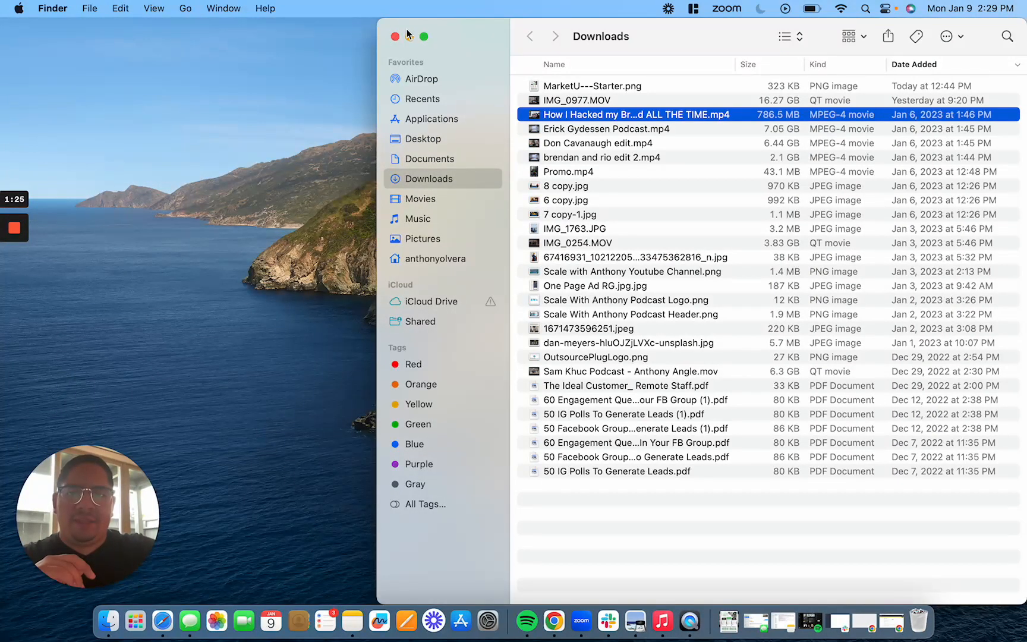
pyautogui.click(409, 35)
pyautogui.click(124, 622)
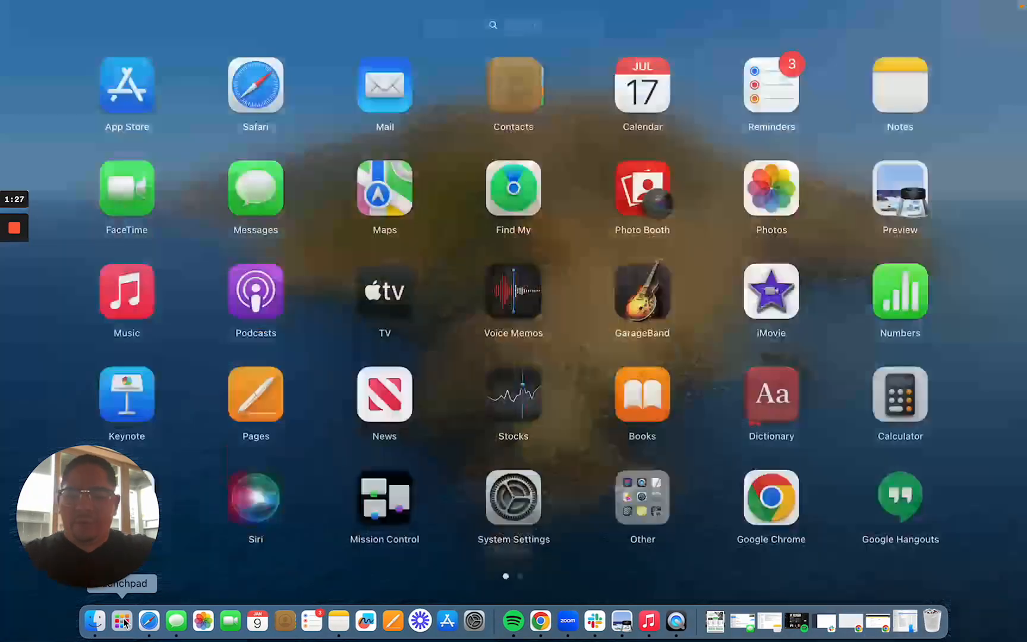
pyautogui.write('ga')
pyautogui.press('Return')
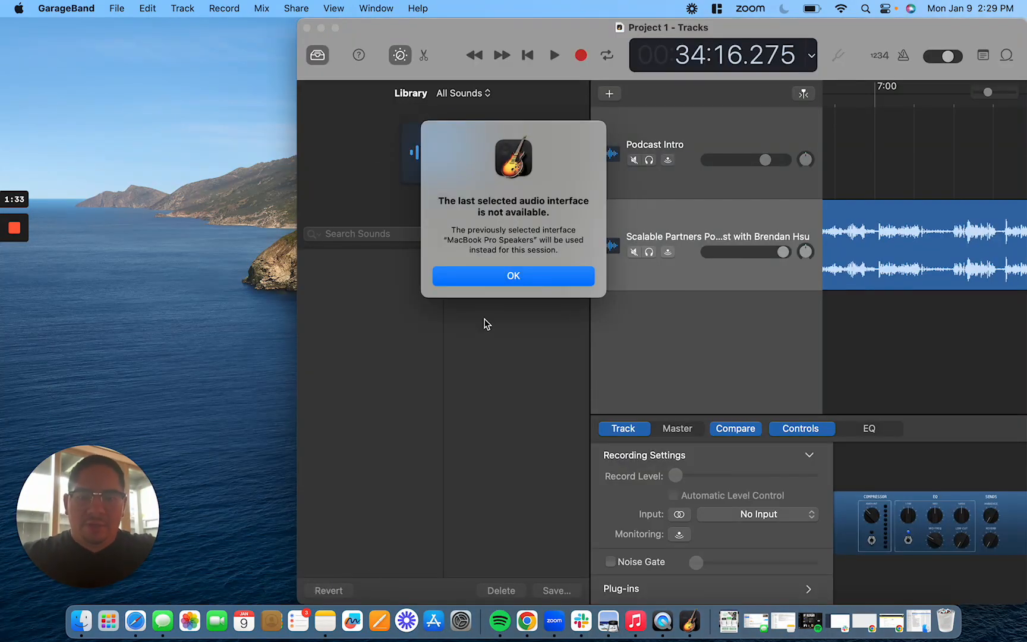
# Dismiss the audio interface alert and enlarge the GarageBand window
pyautogui.click(495, 284)
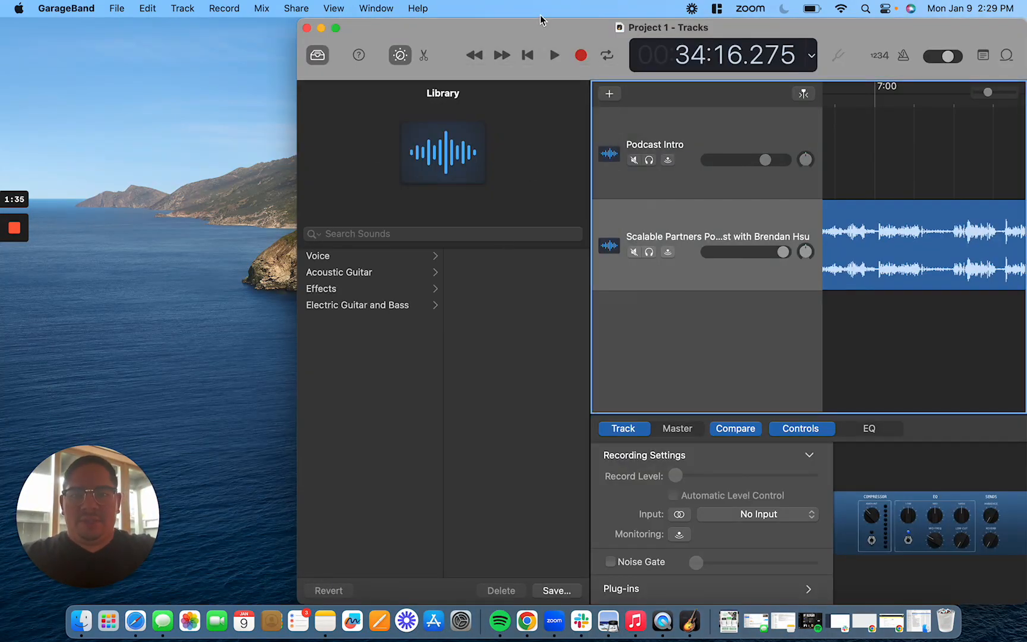
pyautogui.doubleClick(535, 28)
pyautogui.click(114, 8)
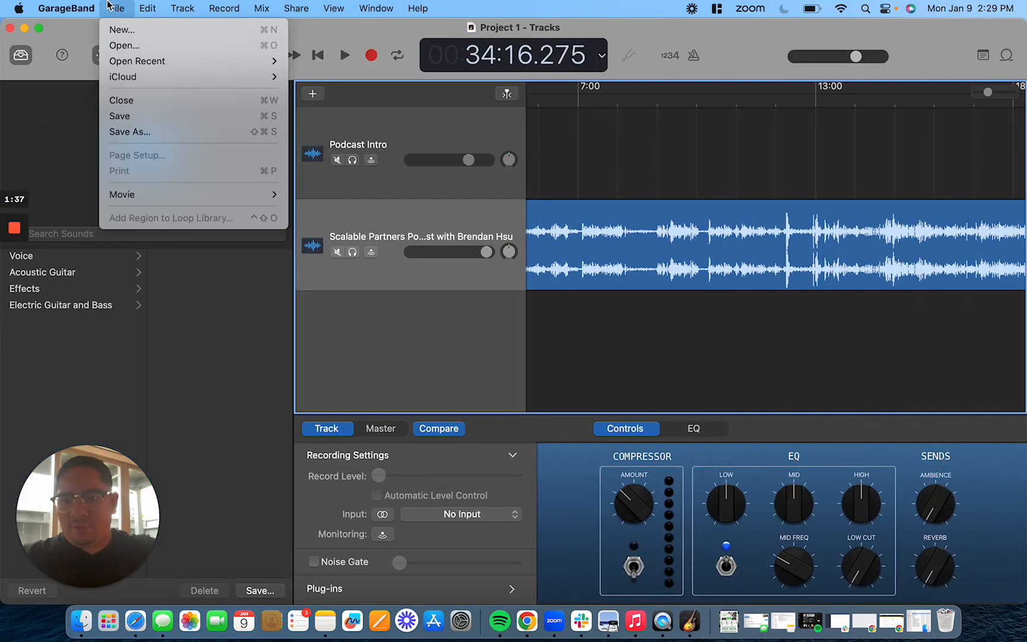
pyautogui.click(132, 46)
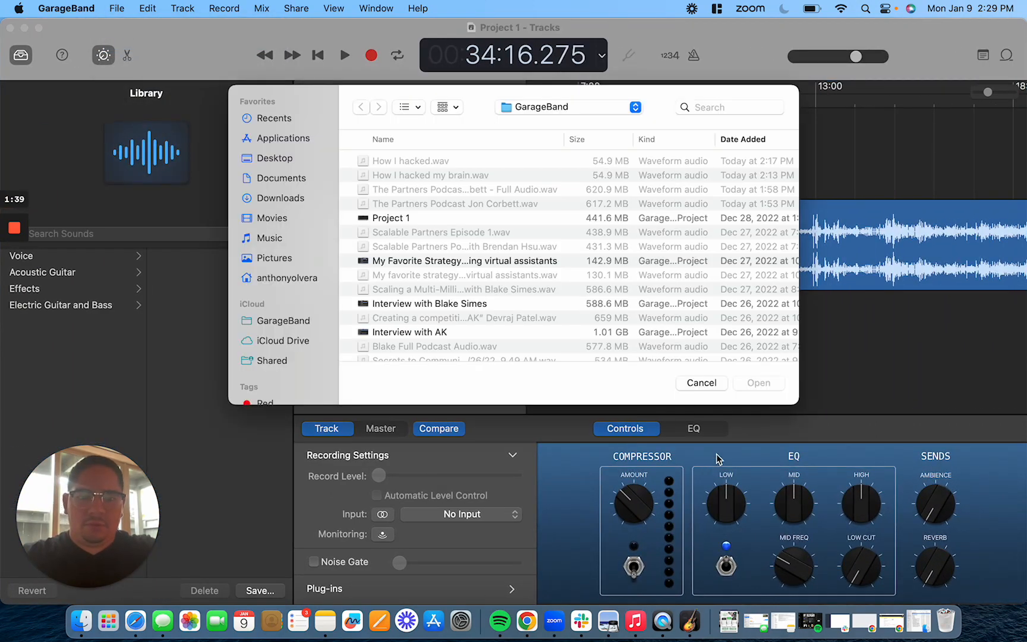
pyautogui.click(698, 388)
# Create a new empty project with an audio track
pyautogui.click(118, 7)
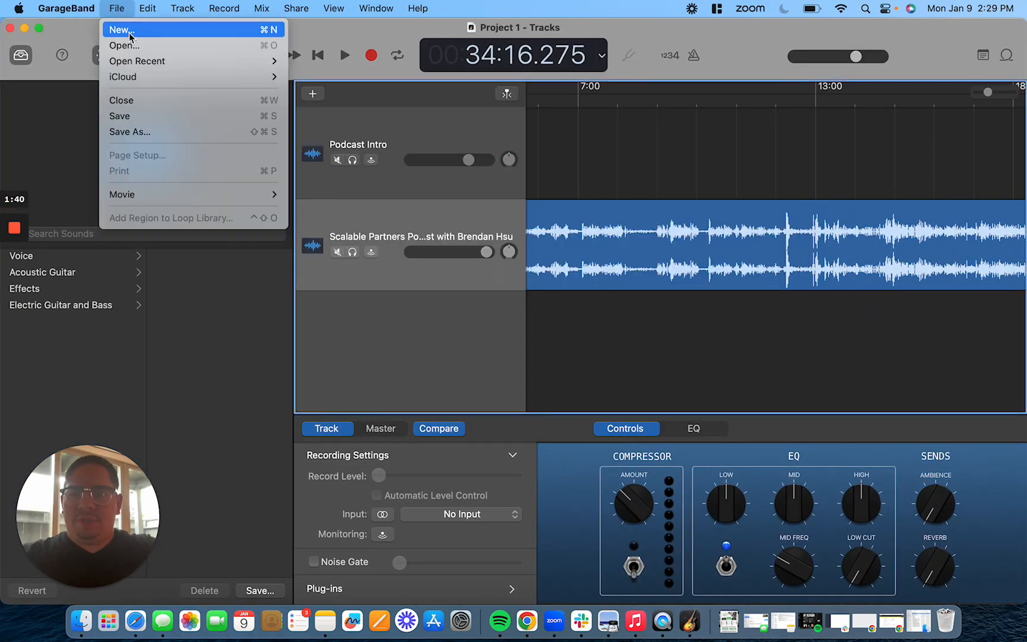
pyautogui.click(130, 34)
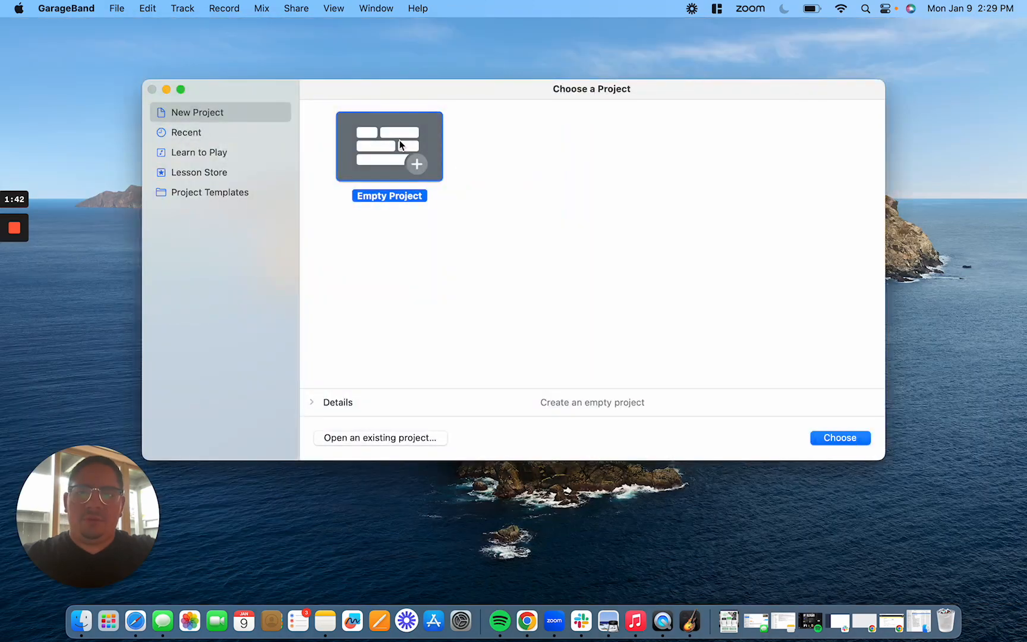
pyautogui.click(854, 439)
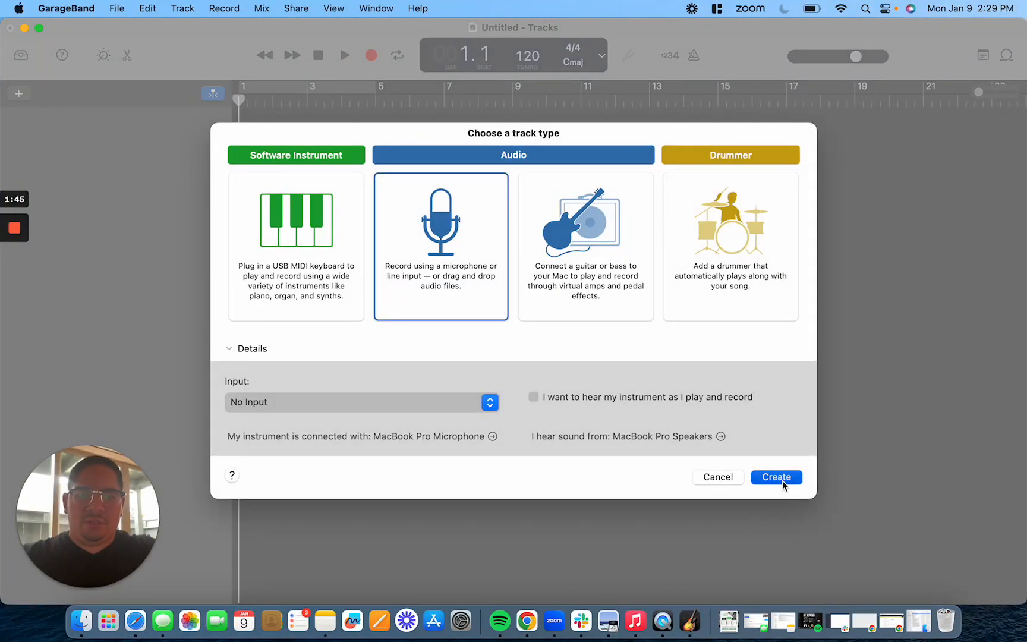
pyautogui.click(776, 477)
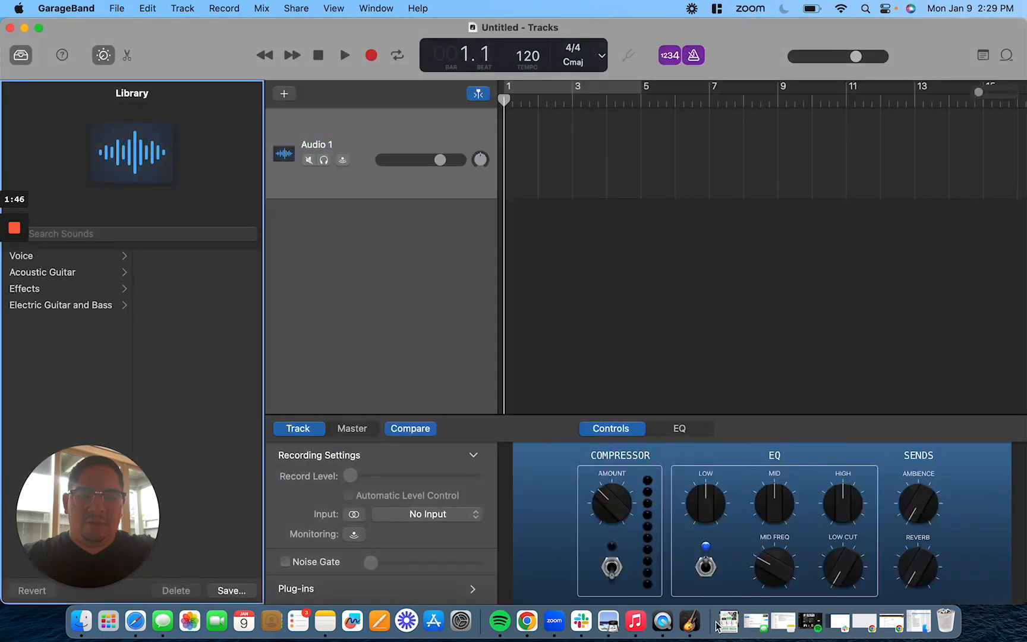
# Import How I Hacked my Brain to Stay Motivated ALL THE TIME.mp4 from Downloads into the project and close the movie window
pyautogui.click(729, 621)
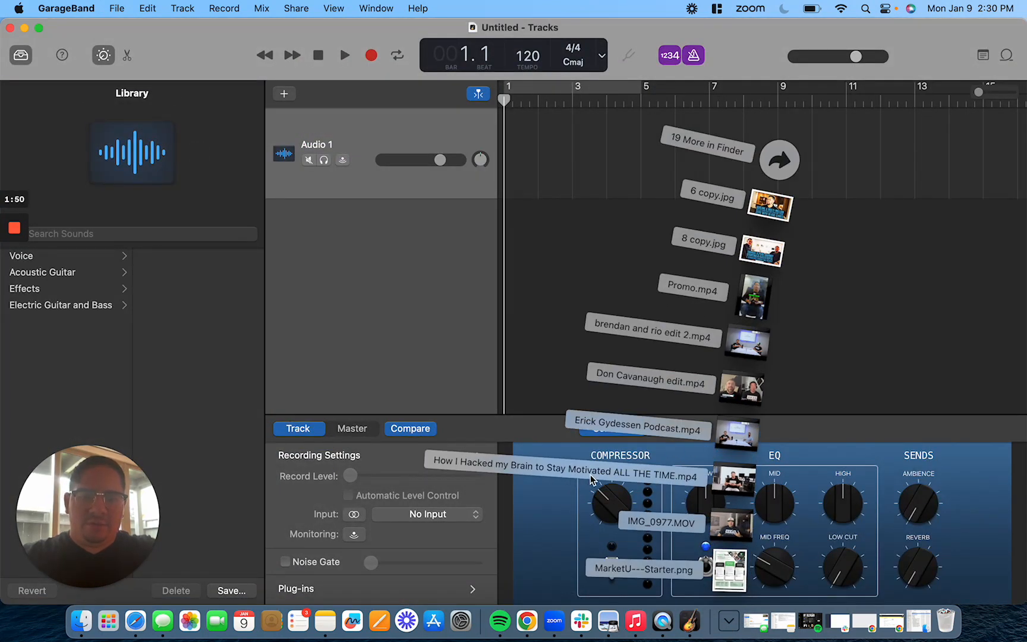
pyautogui.moveTo(733, 467); pyautogui.dragTo(576, 232)
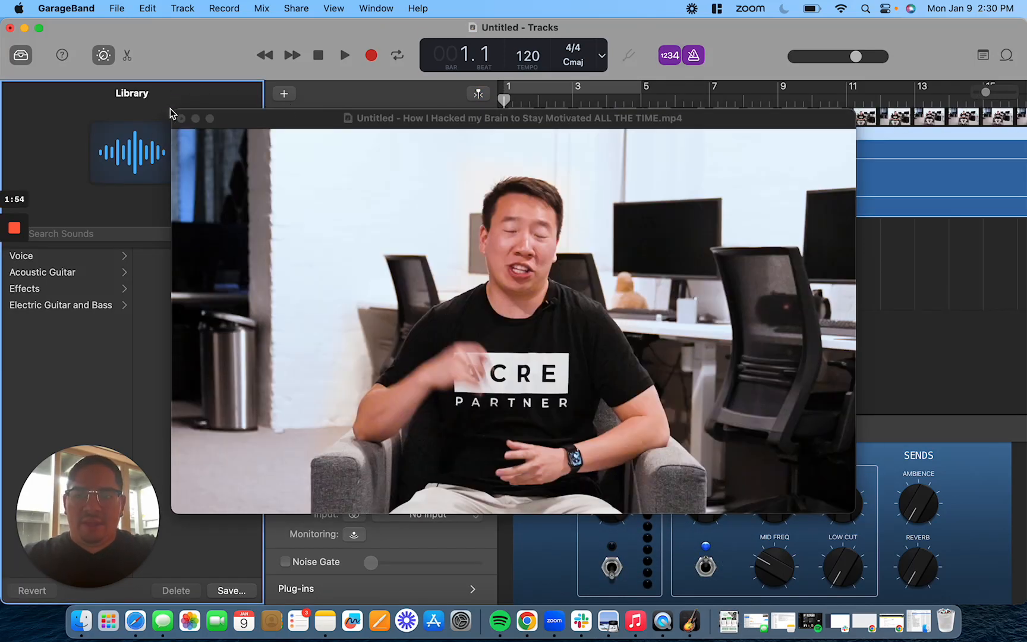
pyautogui.click(179, 122)
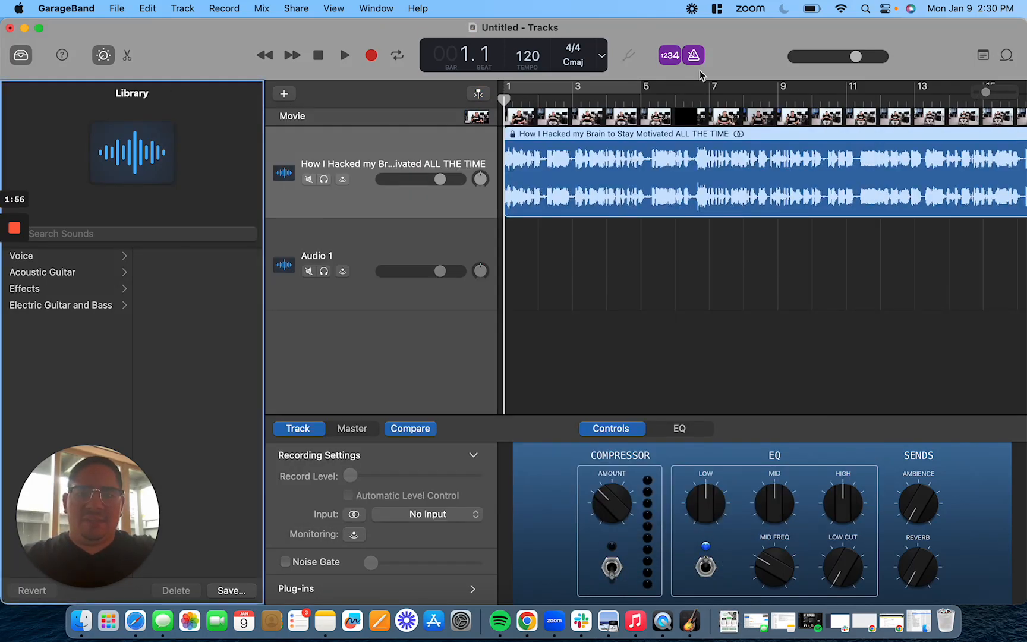
# Try to export the song to disk as a WAVE file named How I hacked
pyautogui.click(333, 9)
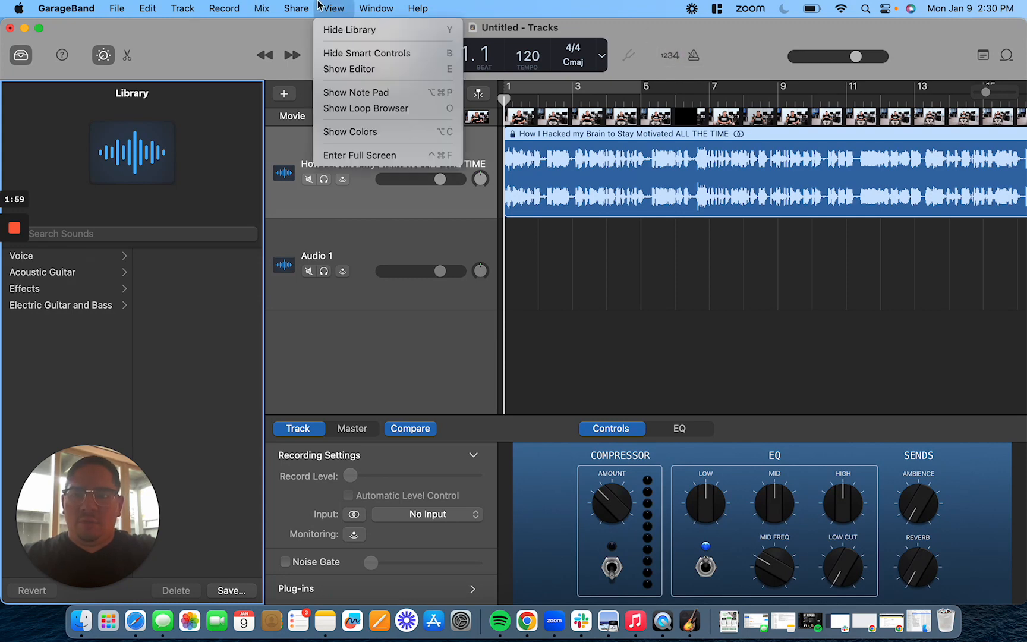
pyautogui.moveTo(296, 5)
pyautogui.click(326, 125)
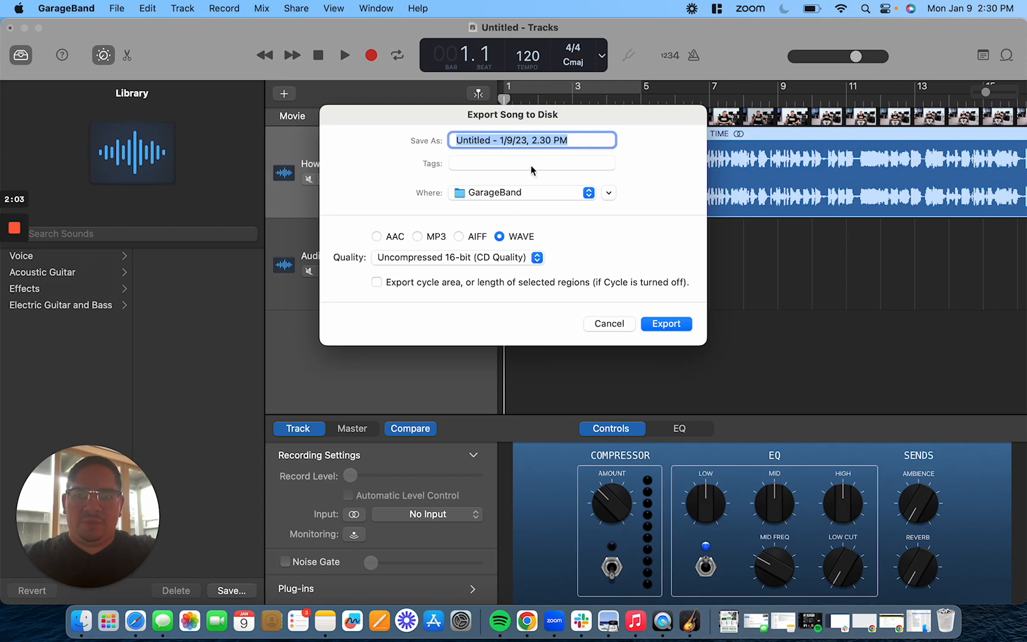
pyautogui.write('How I hacked')
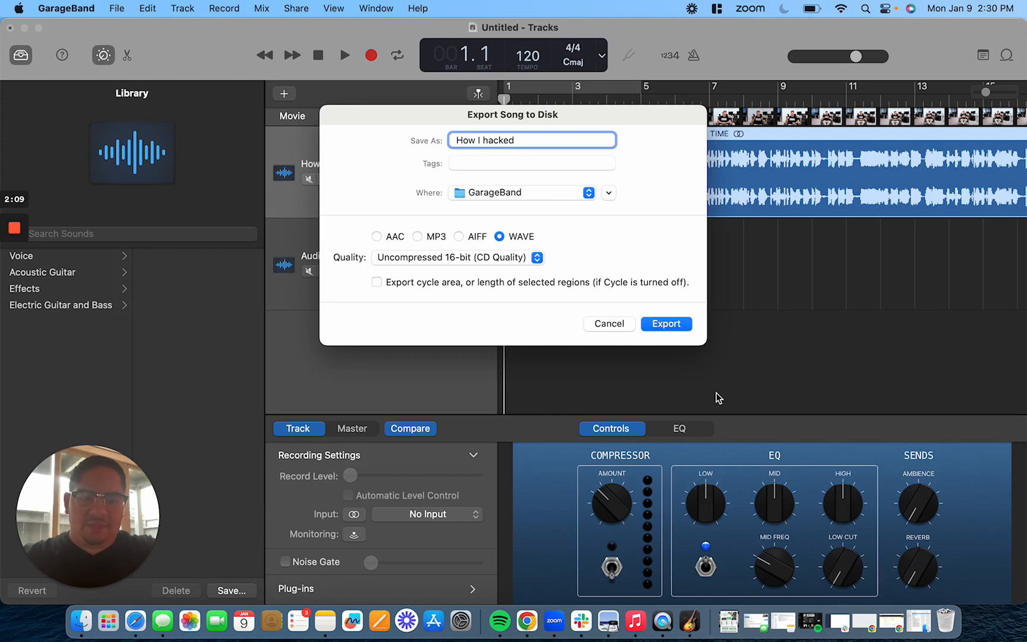
pyautogui.click(607, 323)
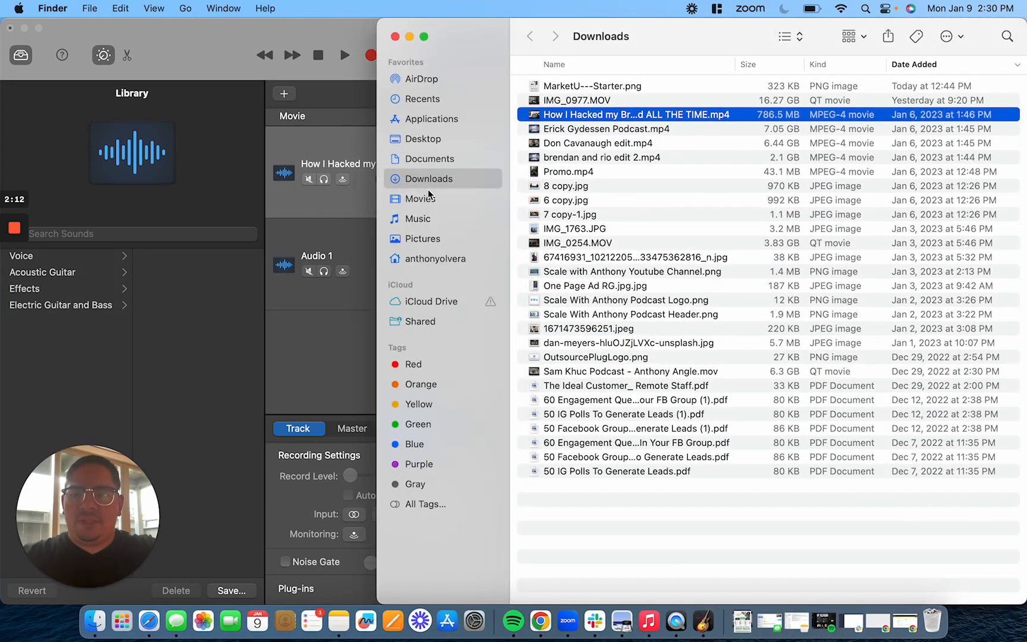
# Open the GarageBand folder in Music and preview the exported How I hacked.wav file
pyautogui.click(428, 198)
pyautogui.click(419, 219)
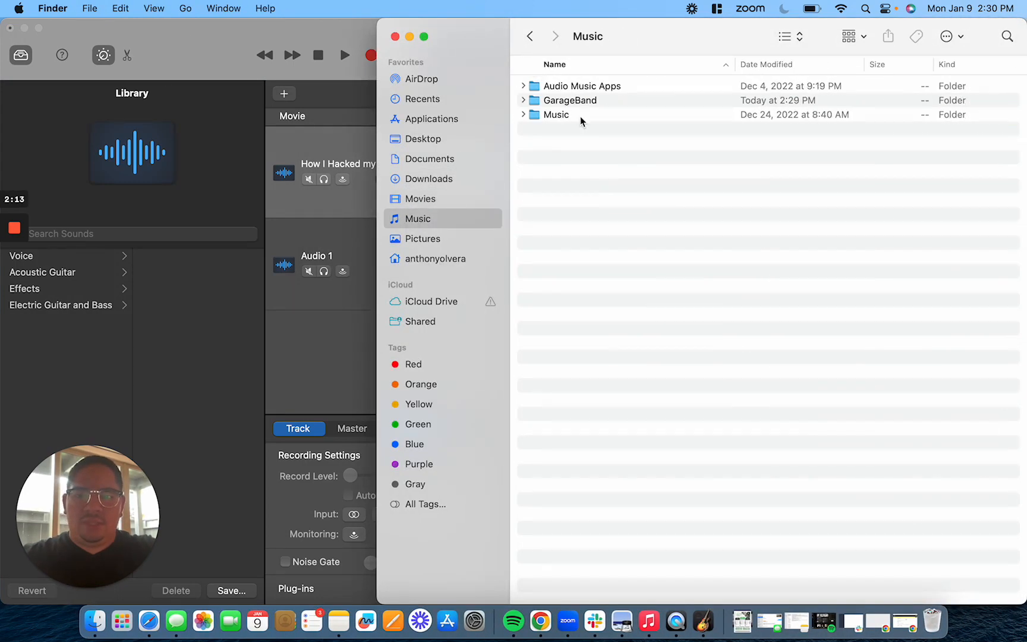
pyautogui.doubleClick(581, 103)
pyautogui.click(604, 101)
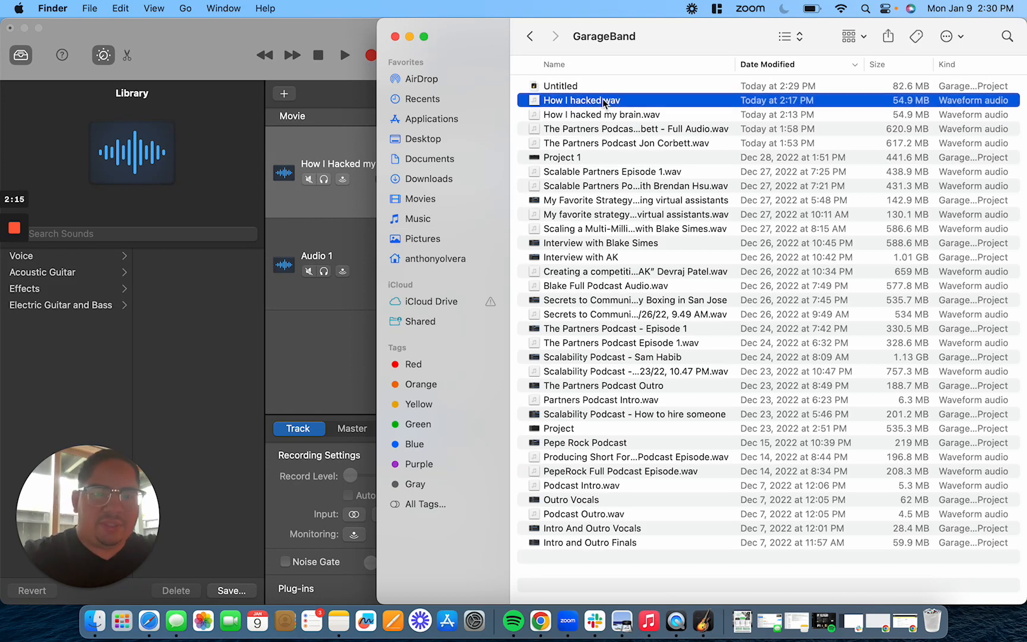
pyautogui.press('space')
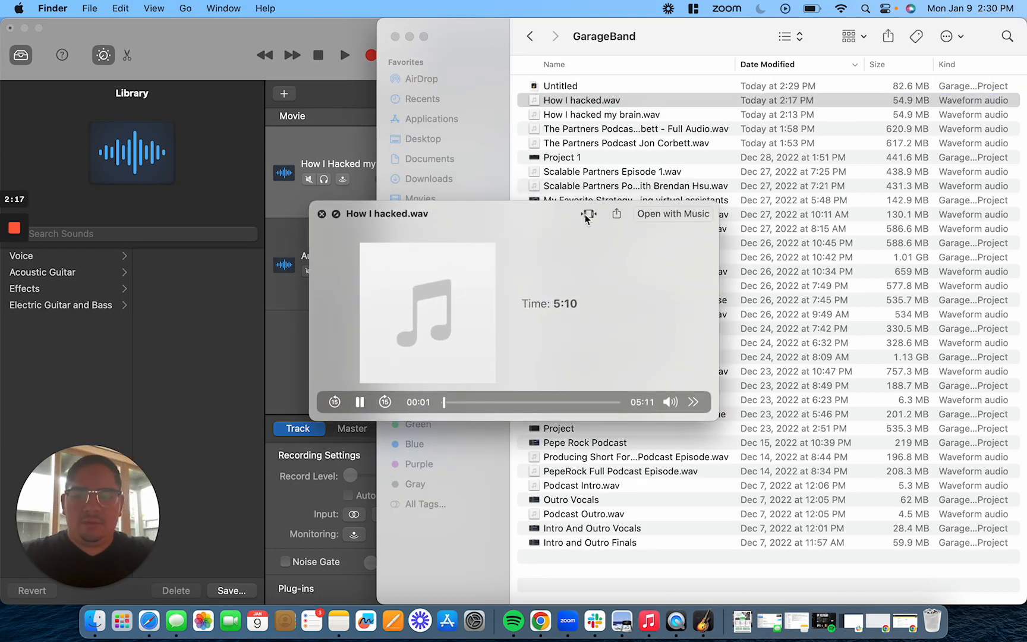
pyautogui.click(464, 402)
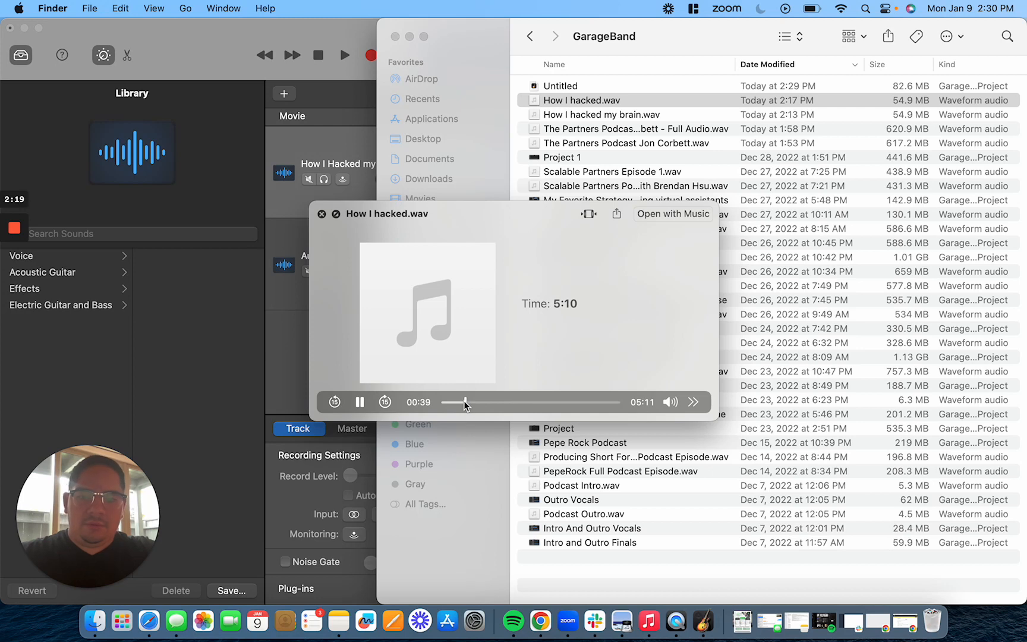
pyautogui.press('space')
pyautogui.click(396, 37)
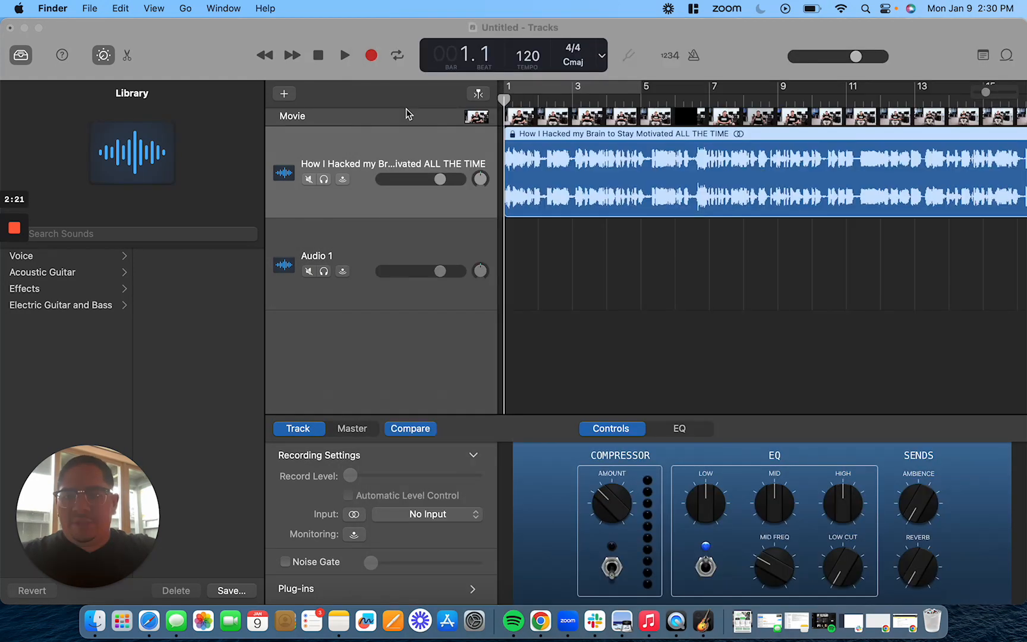
# Examine the movie's audio region in the editor and across the timeline
pyautogui.click(532, 133)
pyautogui.moveTo(530, 134); pyautogui.dragTo(601, 146)
pyautogui.doubleClick(512, 139)
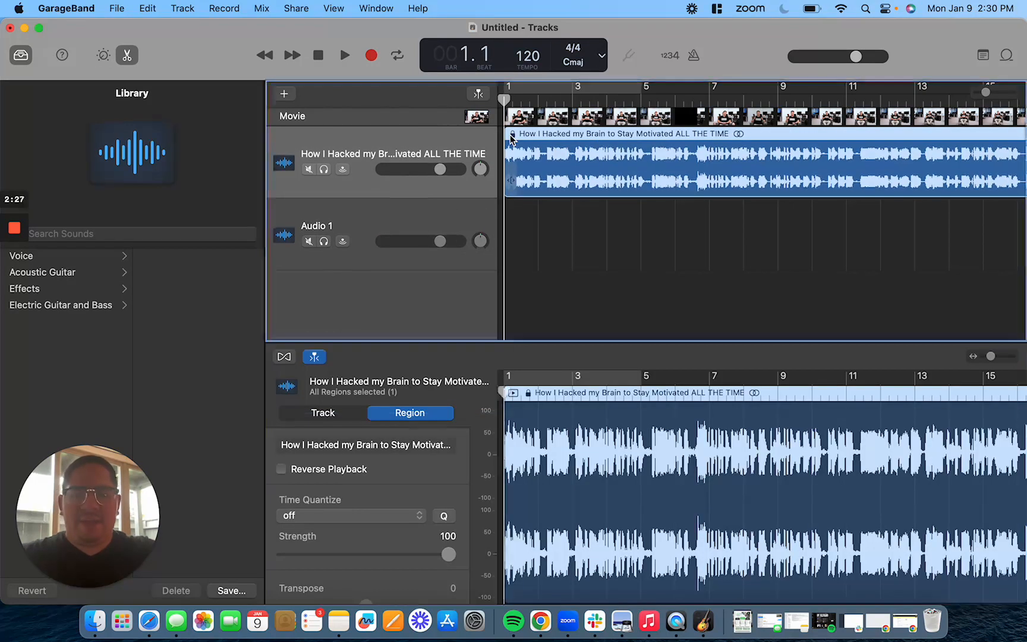
pyautogui.doubleClick(512, 138)
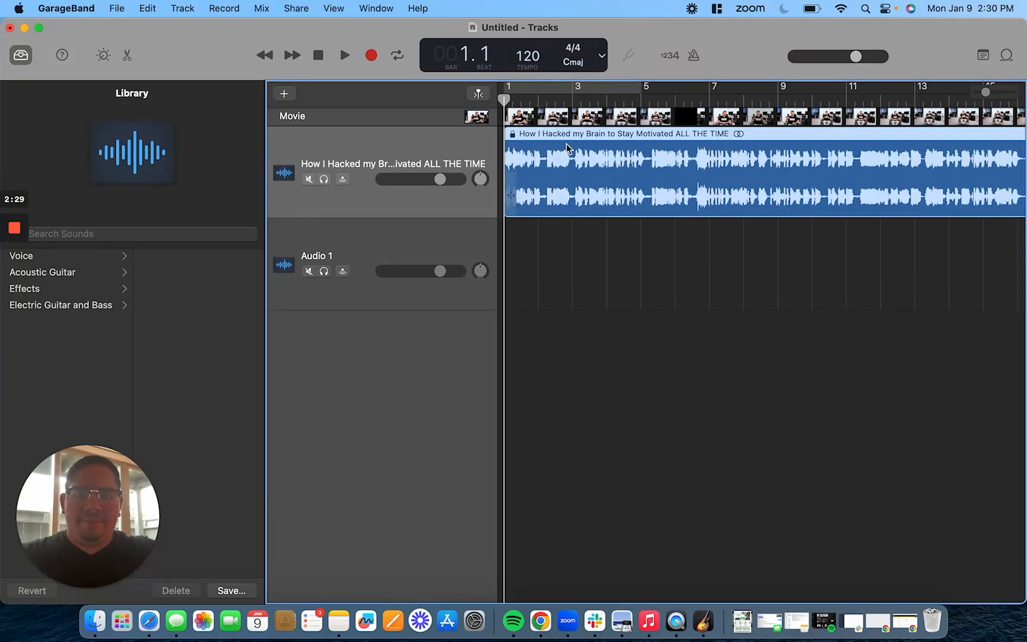
pyautogui.click(556, 101)
pyautogui.scroll(10, 570, 112)
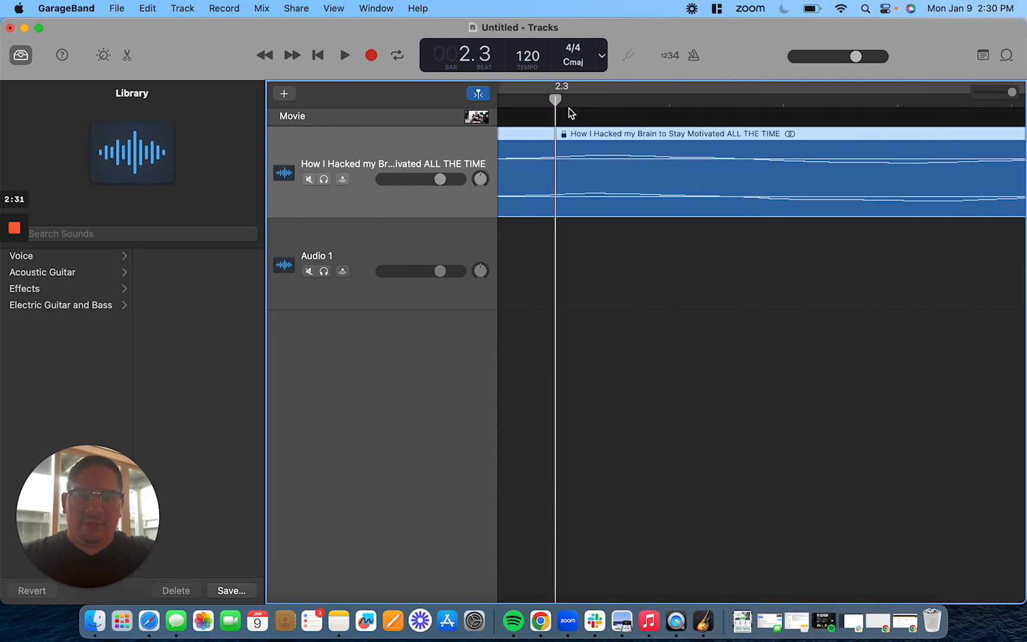
pyautogui.scroll(-15, 561, 137)
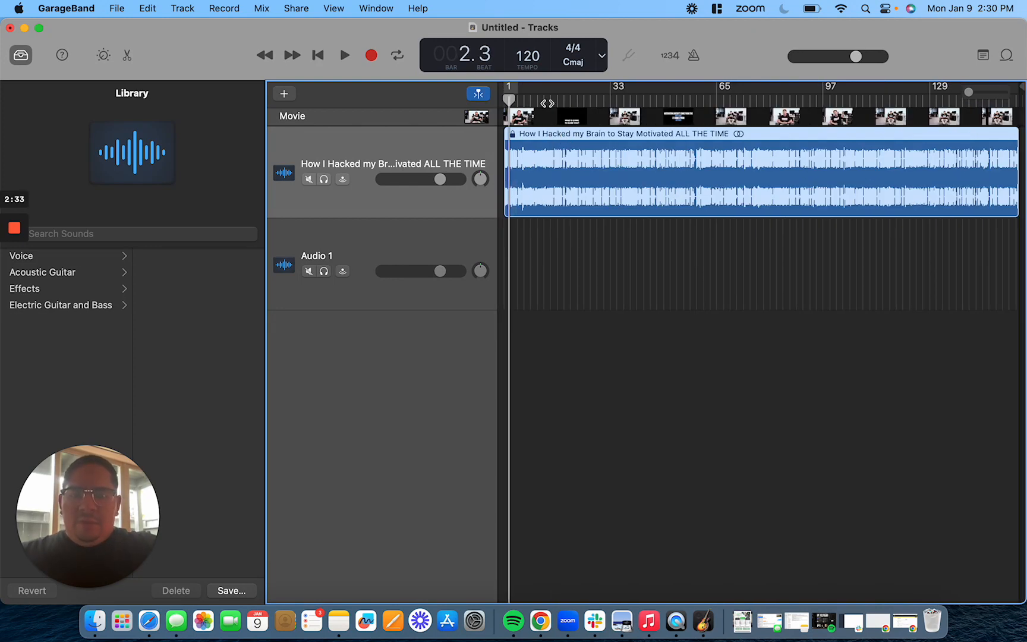
# Start a new project without saving the current one, creating an audio track
pyautogui.click(118, 7)
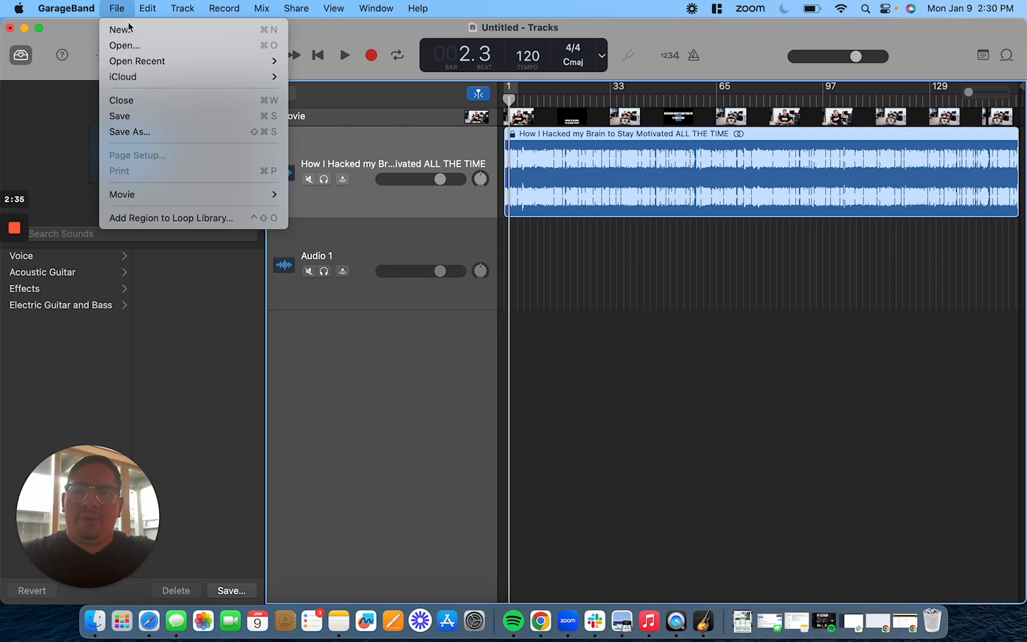
pyautogui.click(122, 29)
pyautogui.click(494, 275)
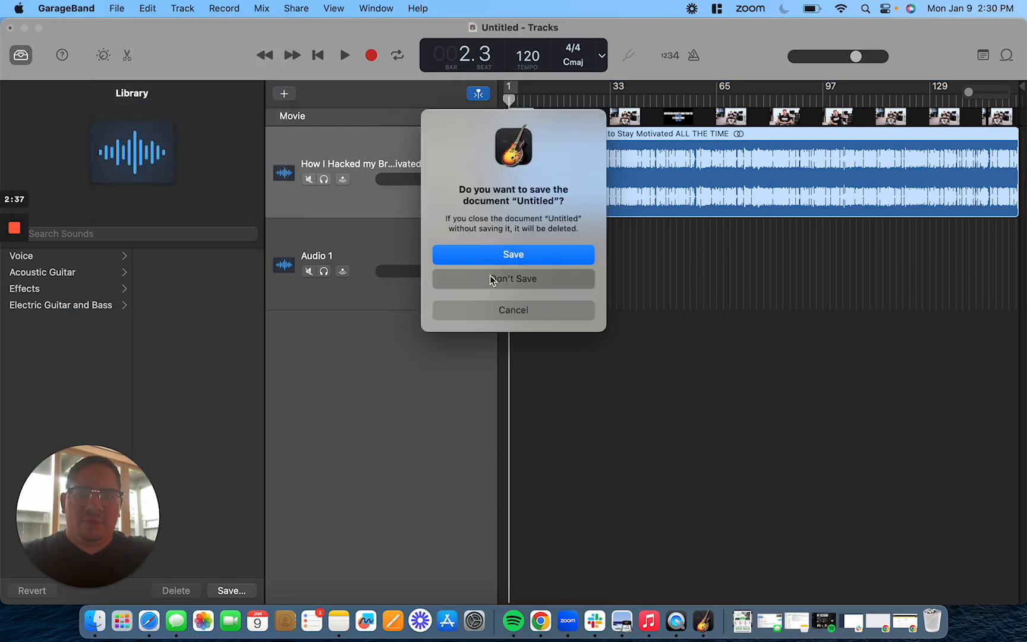
pyautogui.click(832, 437)
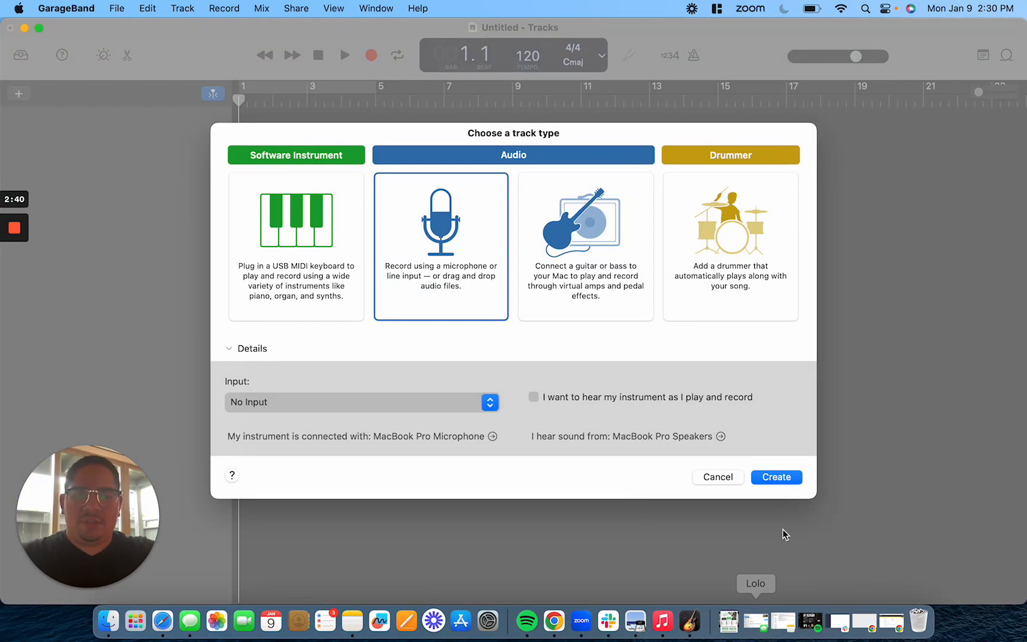
pyautogui.click(796, 482)
# Import How I hacked.wav from the Music GarageBand folder into the new project
pyautogui.click(120, 634)
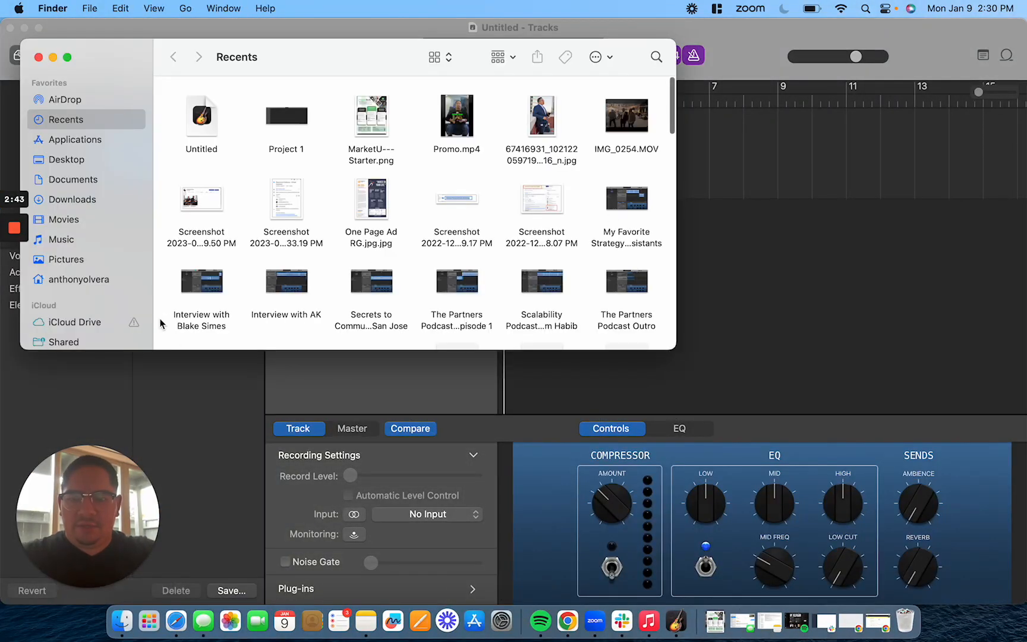
pyautogui.click(79, 239)
pyautogui.doubleClick(211, 122)
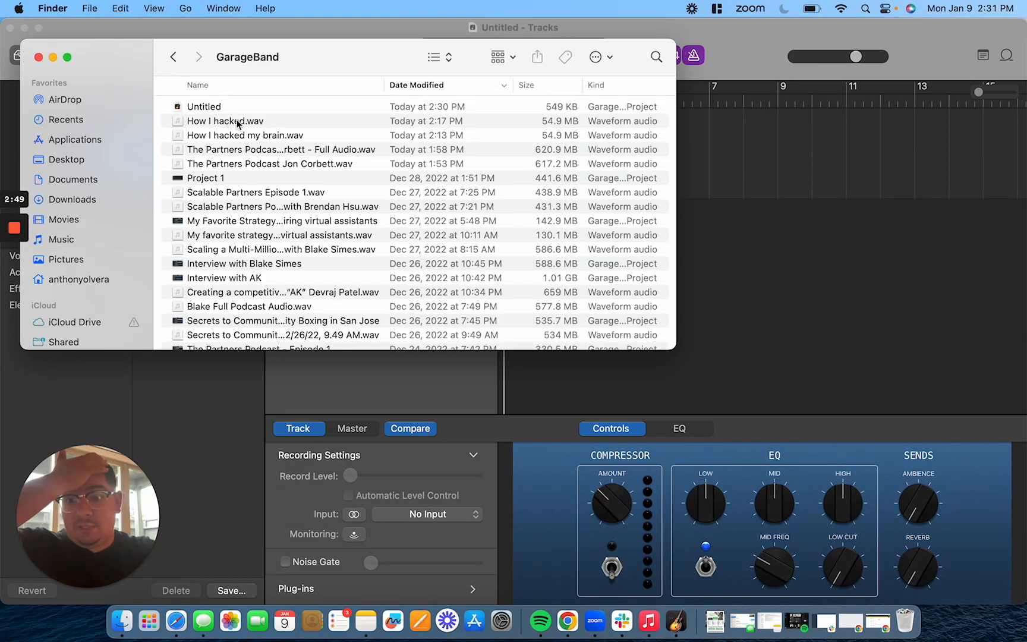
pyautogui.click(235, 122)
pyautogui.keyDown('shift'); pyautogui.click(661, 139); pyautogui.keyUp('shift')
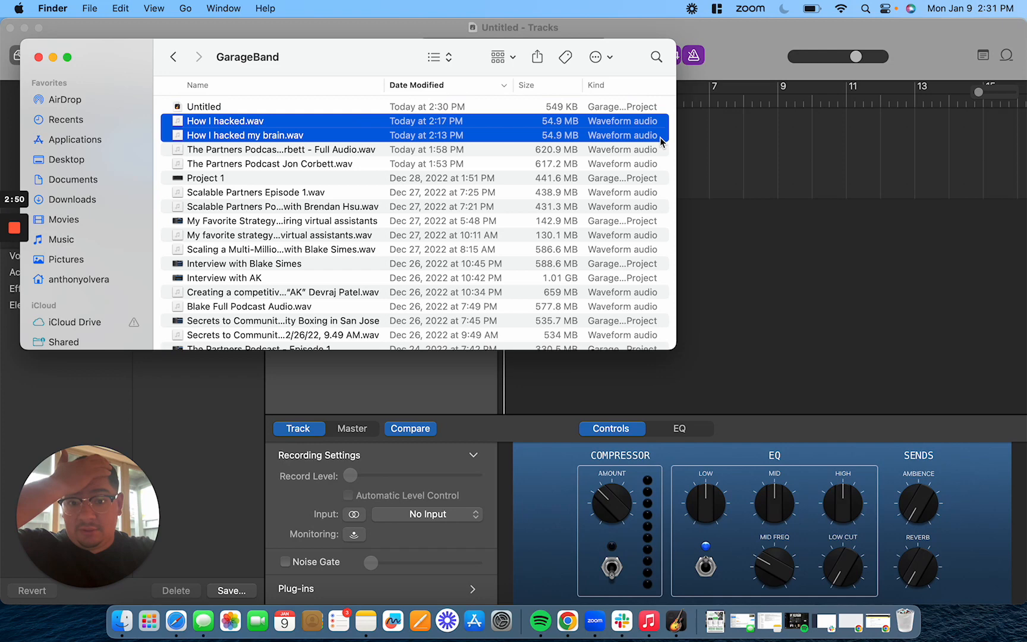
pyautogui.click(632, 150)
pyautogui.click(631, 121)
pyautogui.moveTo(632, 121); pyautogui.dragTo(656, 132)
pyautogui.click(928, 128)
# Play the imported track from about bar 5 and switch off count-in and the metronome
pyautogui.click(670, 55)
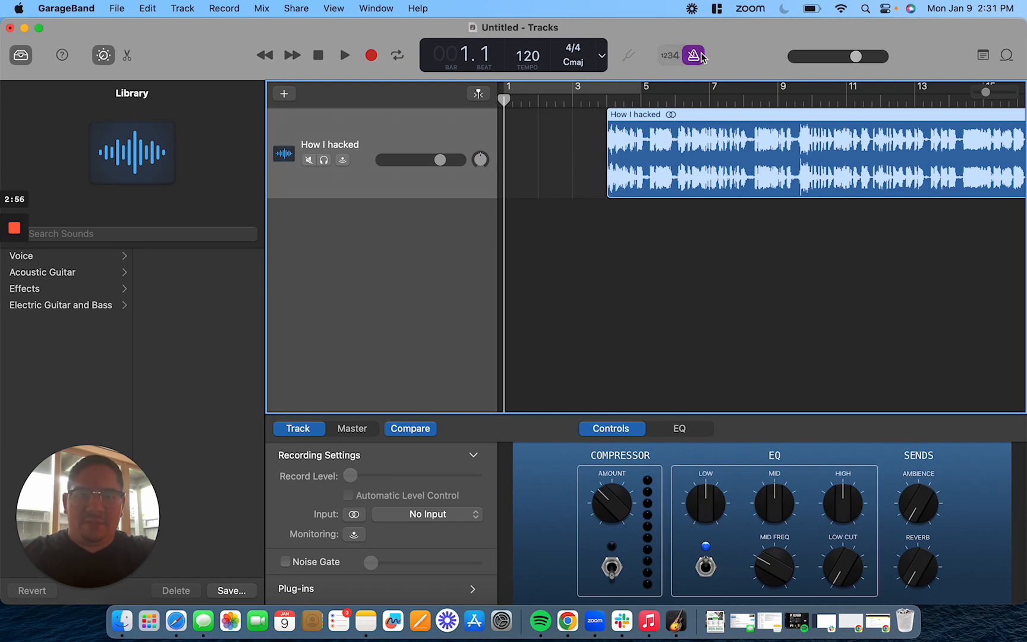
pyautogui.click(700, 56)
pyautogui.click(670, 55)
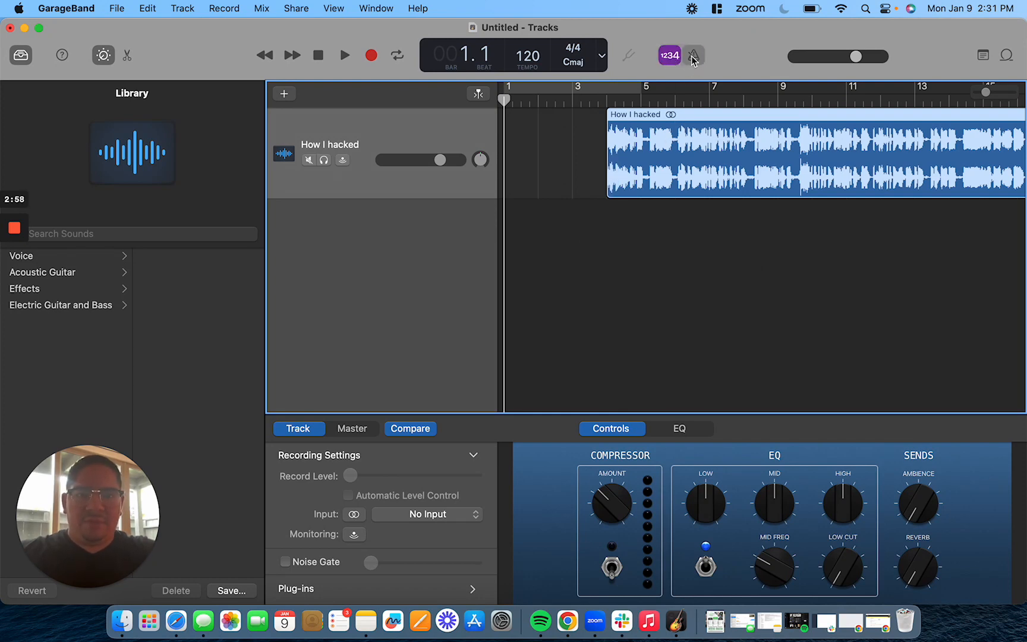
pyautogui.click(693, 55)
pyautogui.click(623, 99)
pyautogui.press('space')
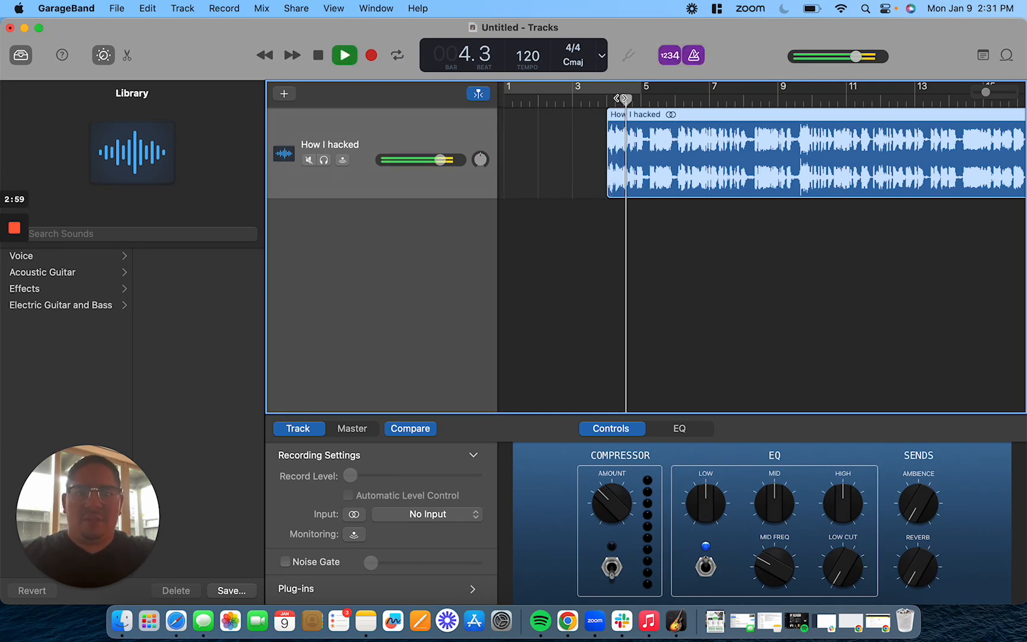
pyautogui.click(511, 100)
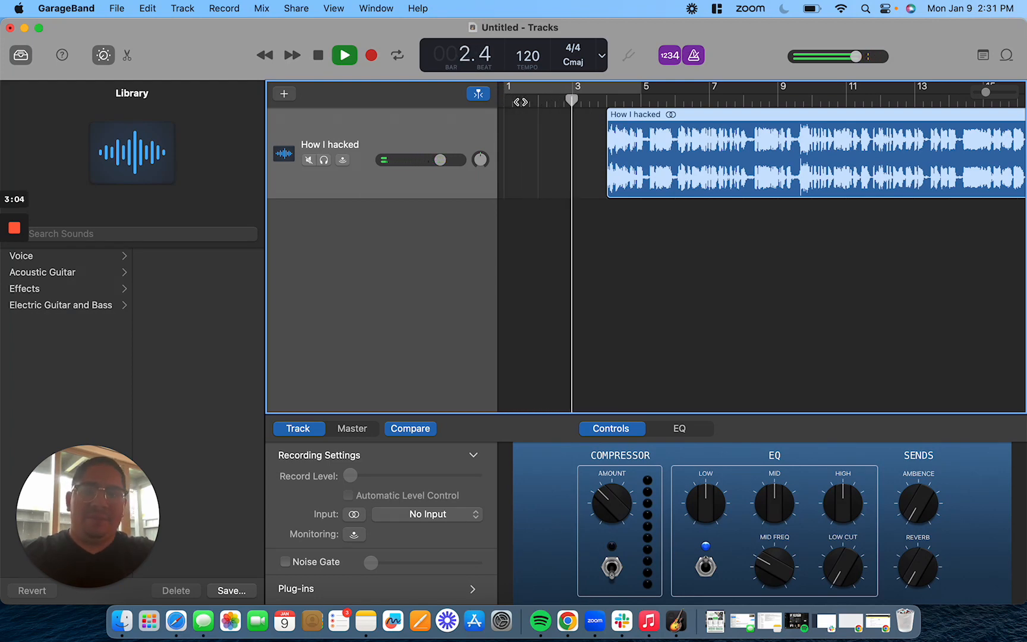
pyautogui.press('space')
pyautogui.click(669, 57)
pyautogui.click(693, 55)
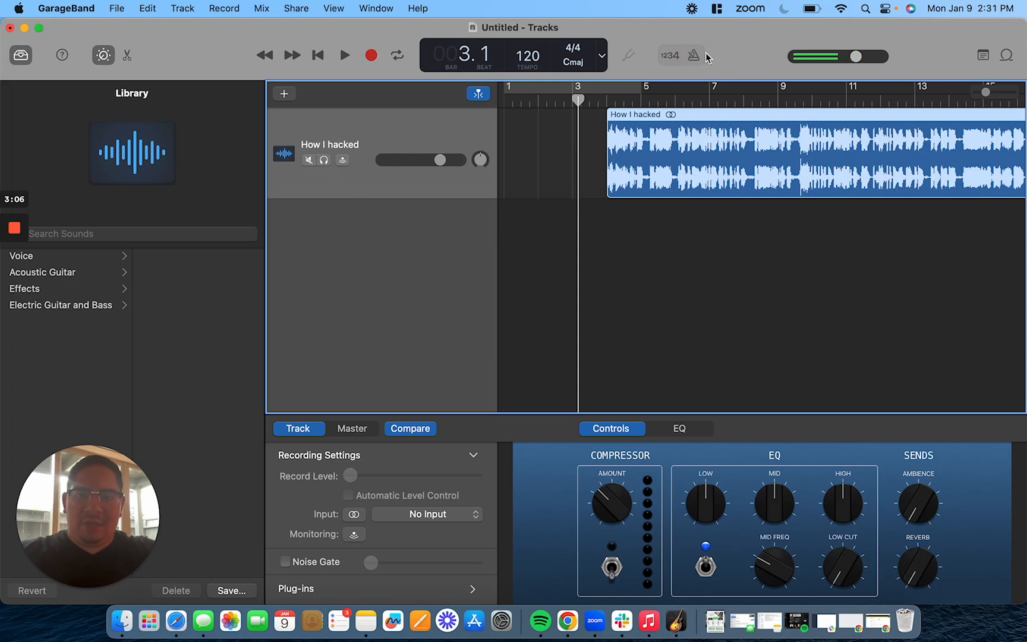
# Search for partners intro and add Partners Podcast Intro.wav to the project as a new track
pyautogui.click(122, 620)
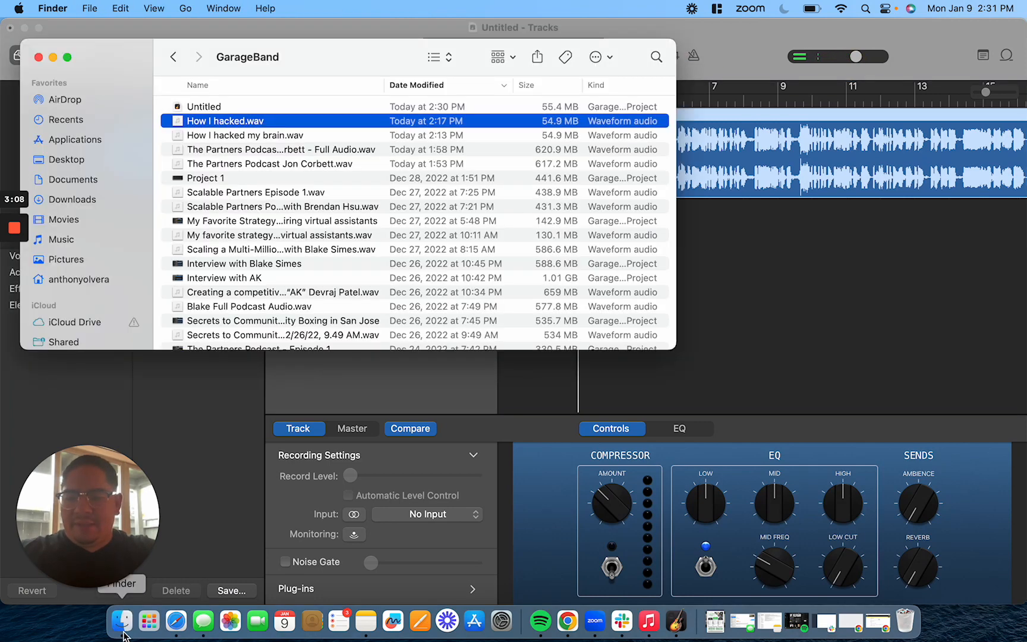
pyautogui.click(656, 57)
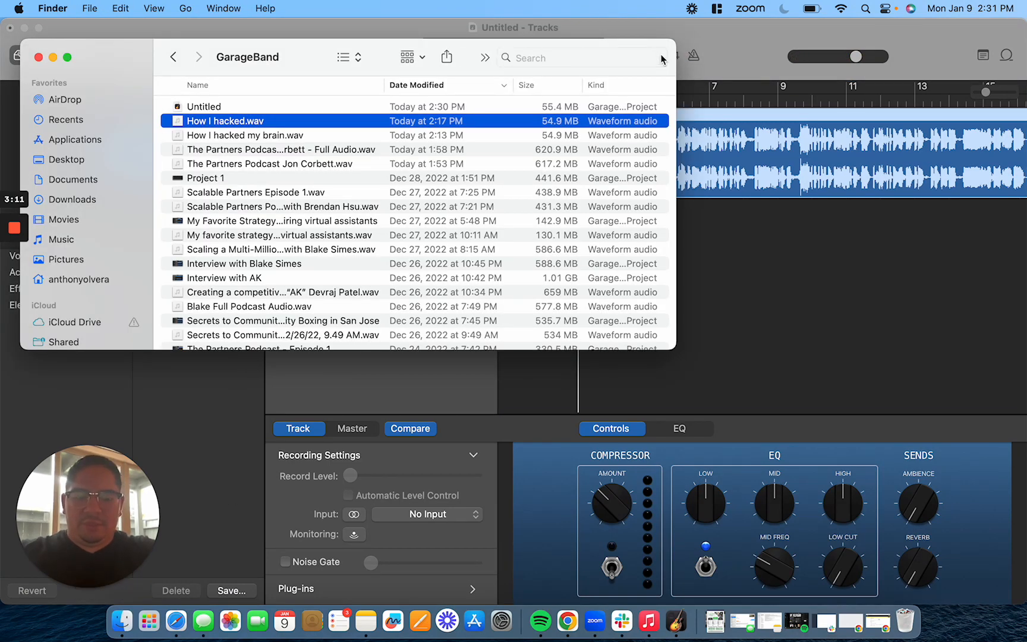
pyautogui.write('par')
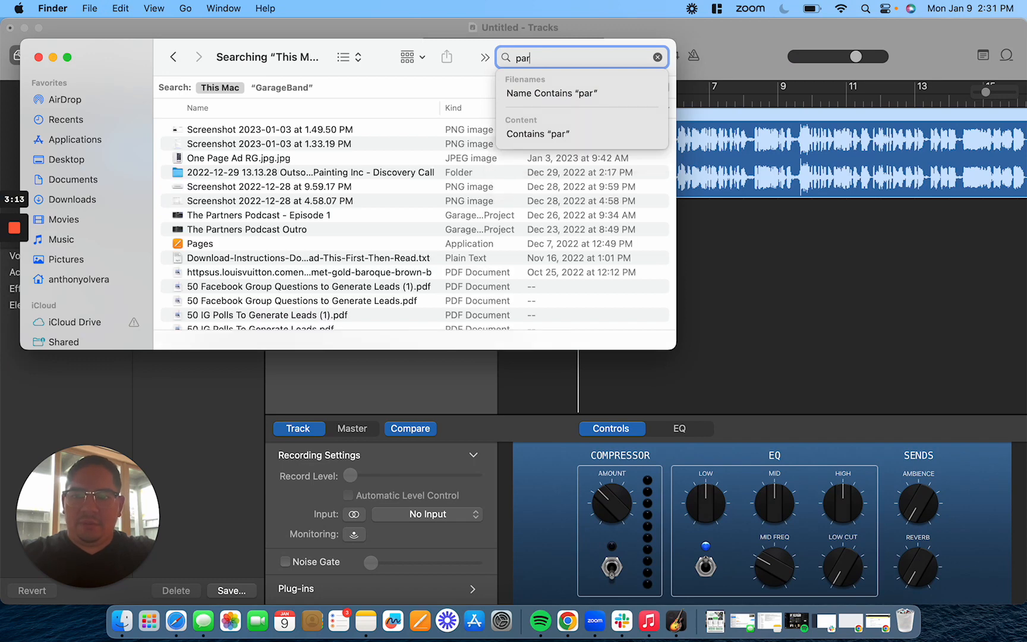
pyautogui.write('tner')
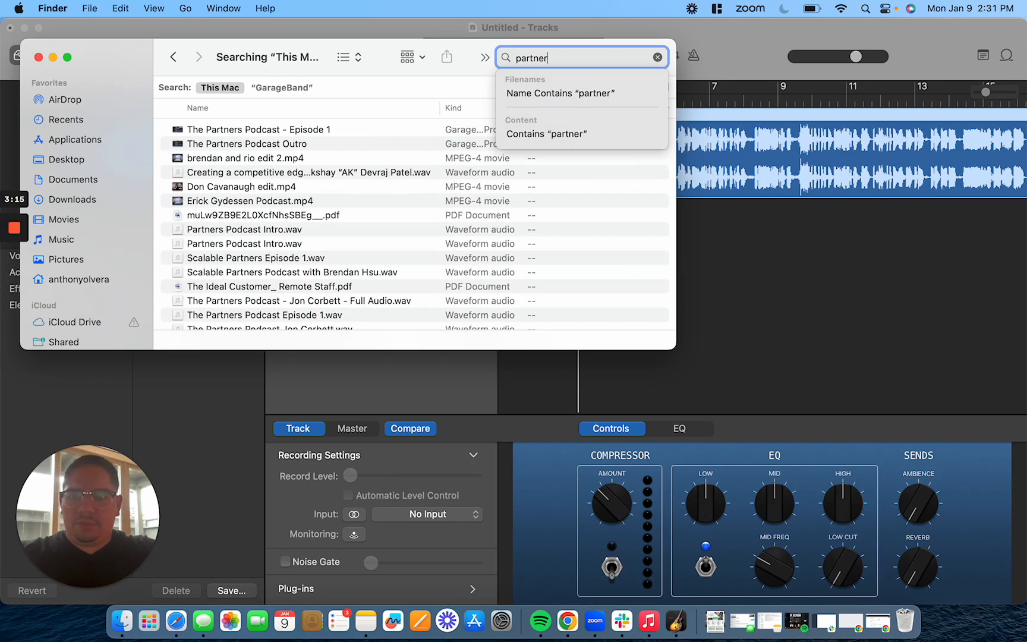
pyautogui.write('s intro')
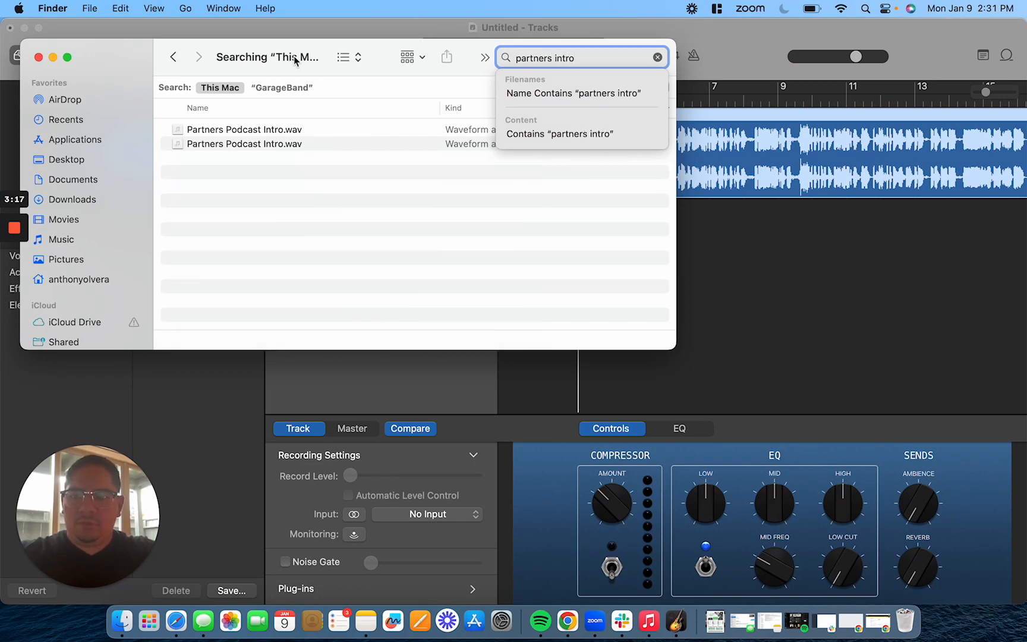
pyautogui.click(292, 135)
pyautogui.moveTo(286, 132); pyautogui.dragTo(694, 243)
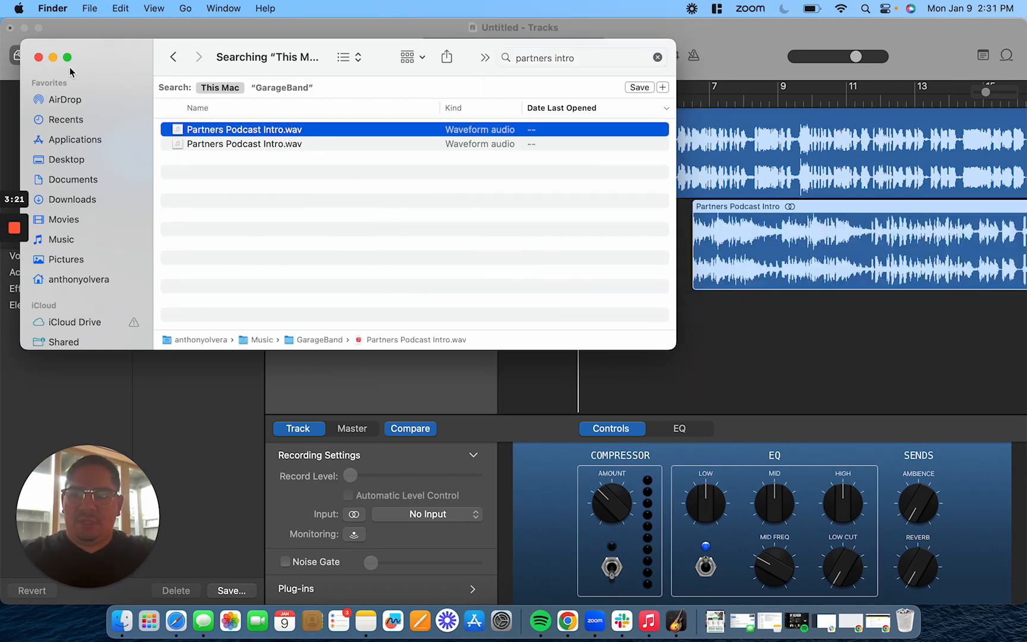
pyautogui.click(38, 57)
# Move the Partners Podcast Intro region to the start of the song
pyautogui.moveTo(754, 206); pyautogui.dragTo(554, 221)
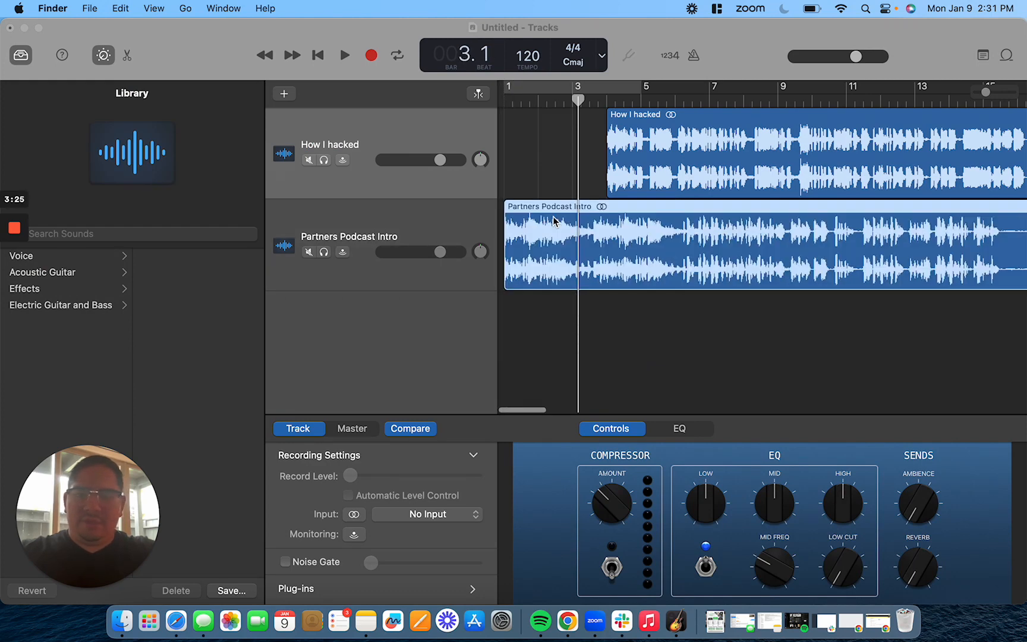
pyautogui.click(613, 311)
pyautogui.scroll(-5, 612, 311)
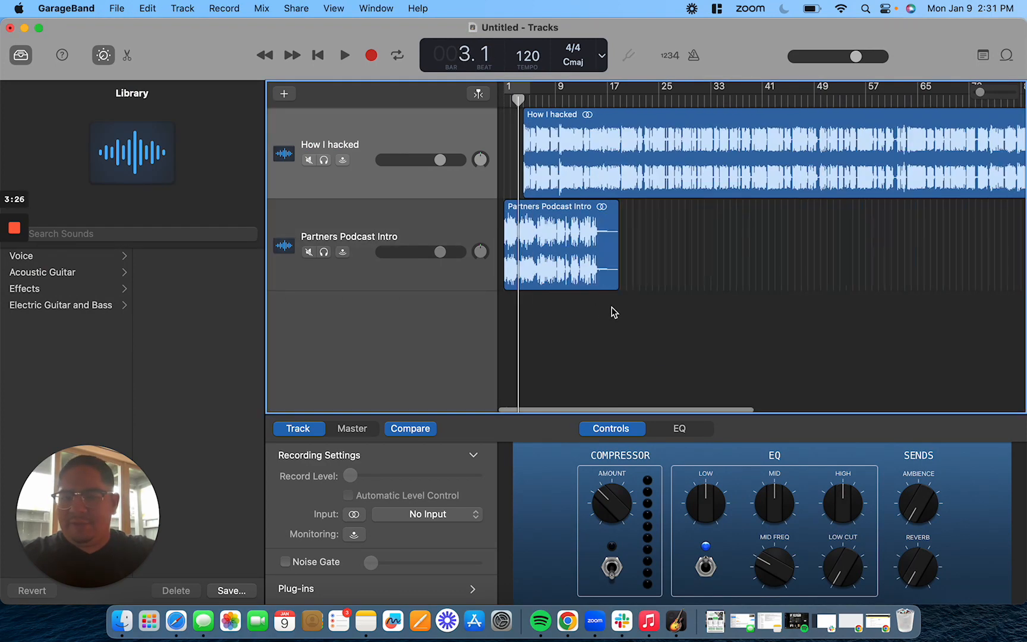
# Move the How I hacked region to start at about bar 15.2, overlapping the end of the intro
pyautogui.doubleClick(553, 118)
pyautogui.moveTo(623, 116); pyautogui.dragTo(698, 119)
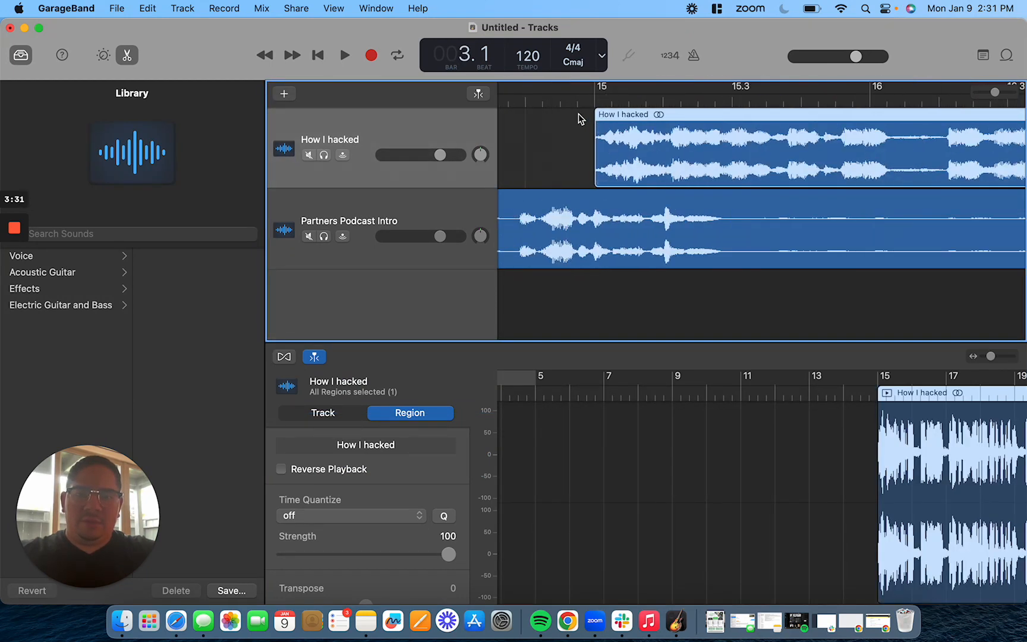
pyautogui.moveTo(652, 108); pyautogui.dragTo(747, 111)
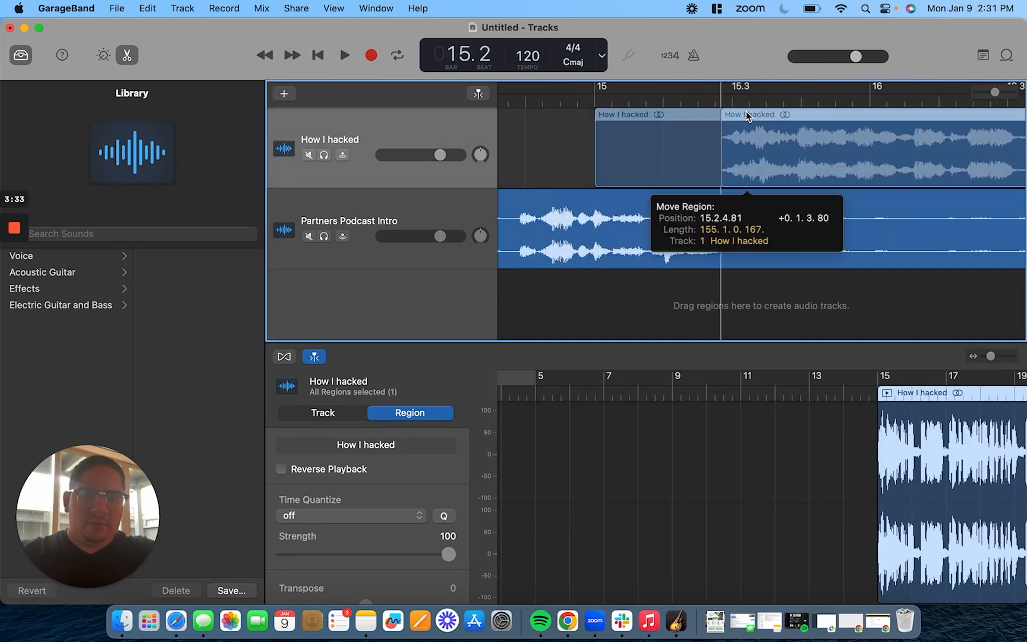
# Play back the transition from the intro and scroll along the How I hacked region to its end
pyautogui.click(630, 100)
pyautogui.press('space')
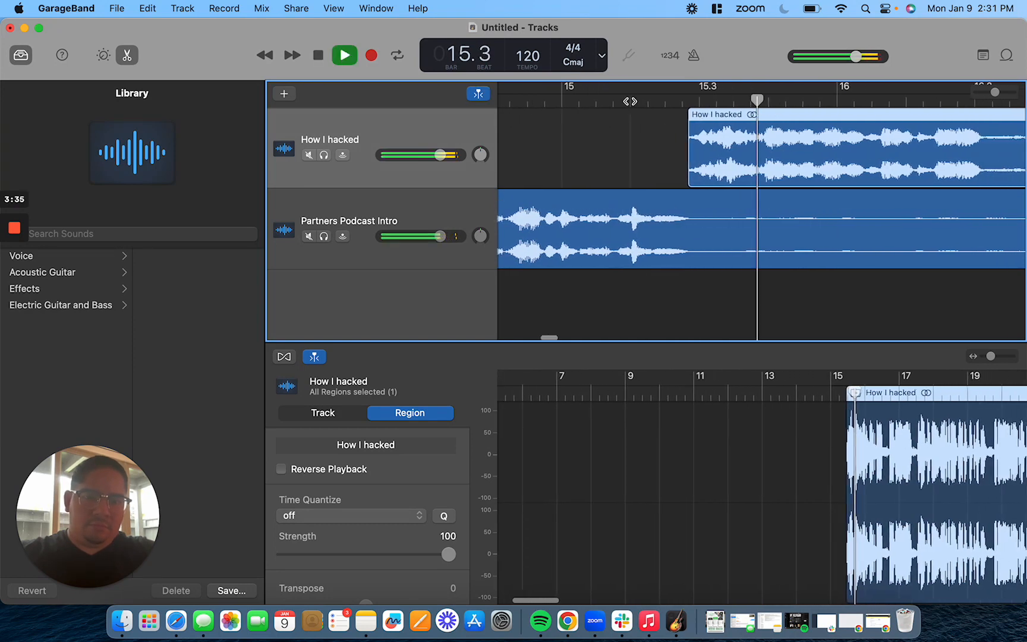
pyautogui.scroll(-10, 631, 101)
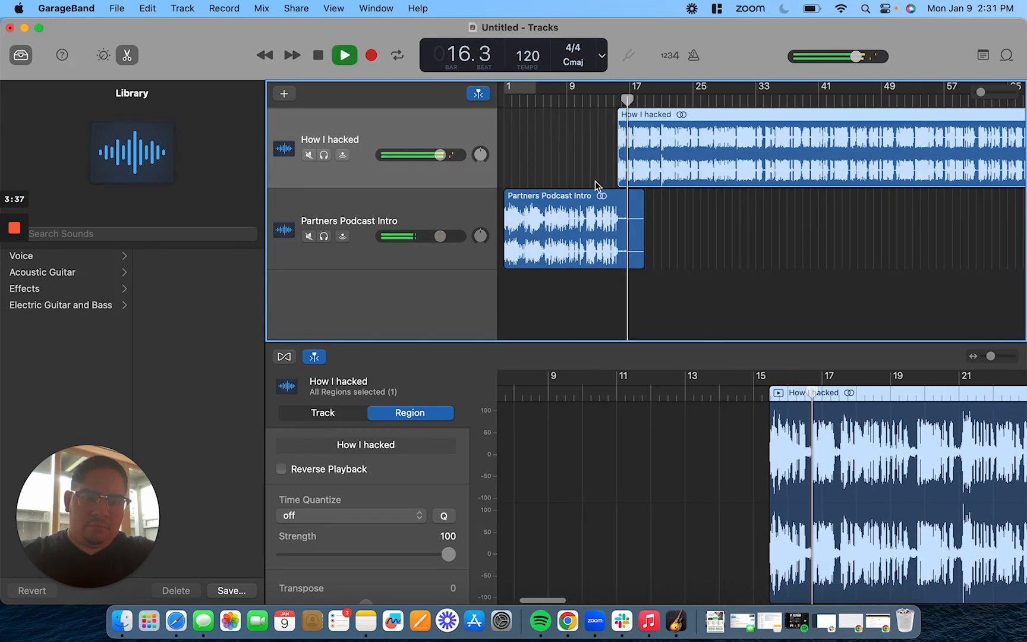
pyautogui.hscroll(10, 612, 204)
pyautogui.hscroll(15, 612, 206)
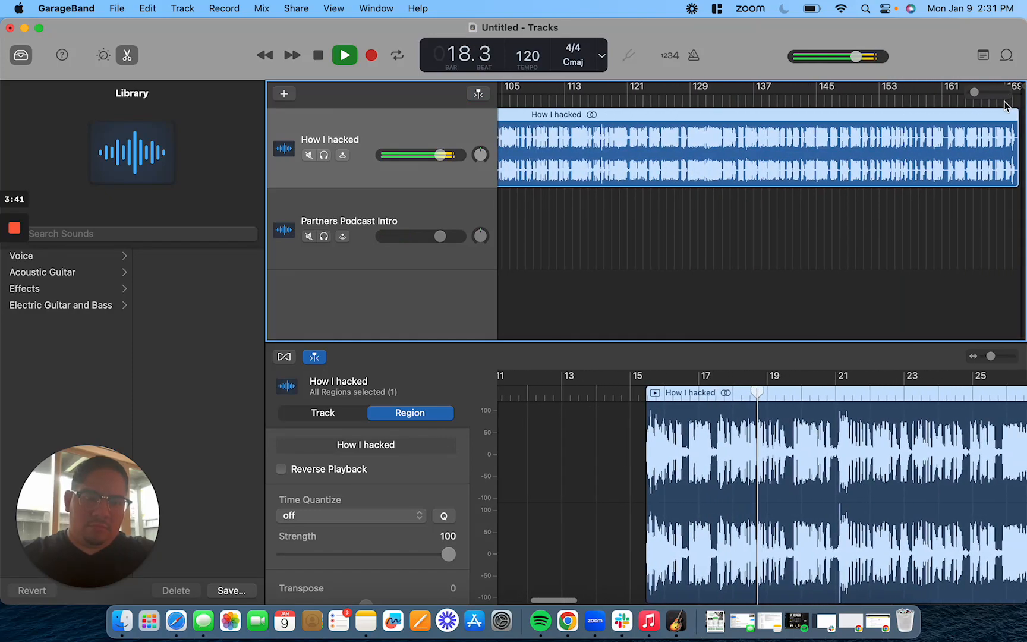
pyautogui.scroll(3, 1005, 104)
pyautogui.click(980, 104)
pyautogui.hscroll(8, 987, 110)
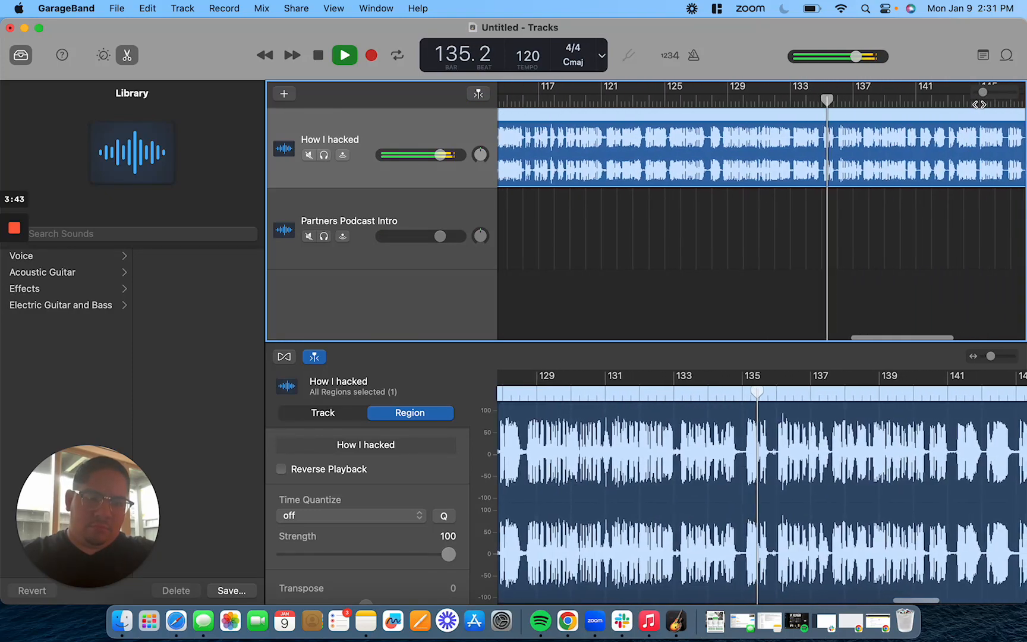
pyautogui.click(992, 103)
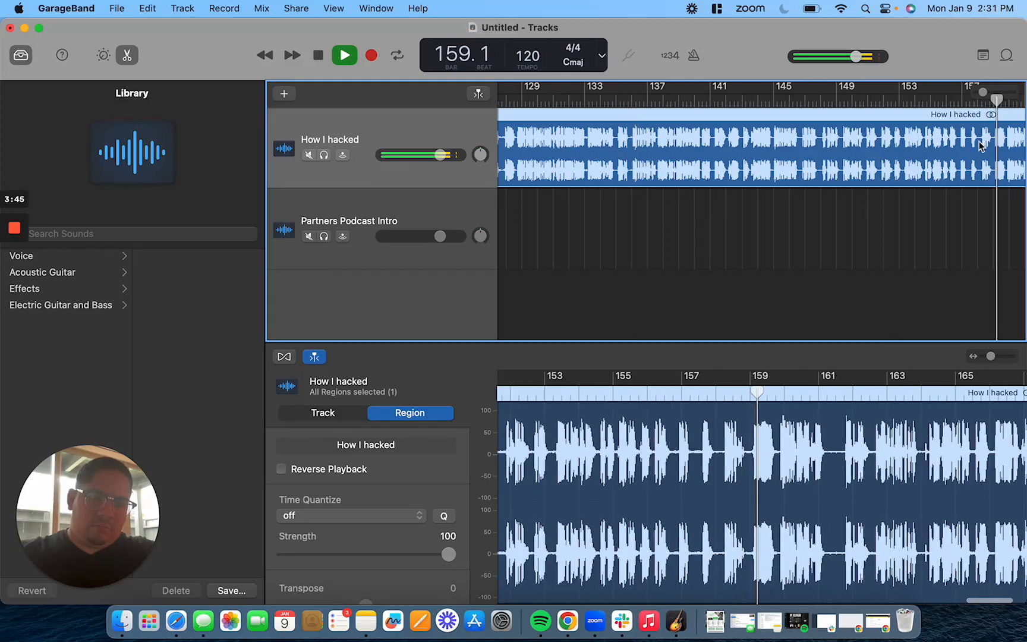
# Switch the transport display from bars and beats to time
pyautogui.click(988, 104)
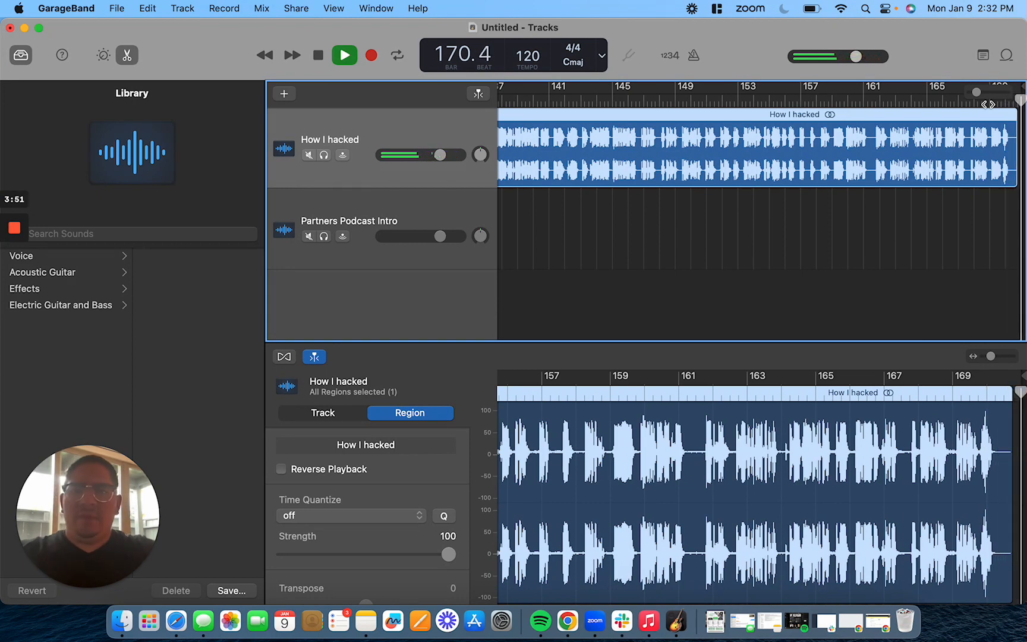
pyautogui.click(319, 7)
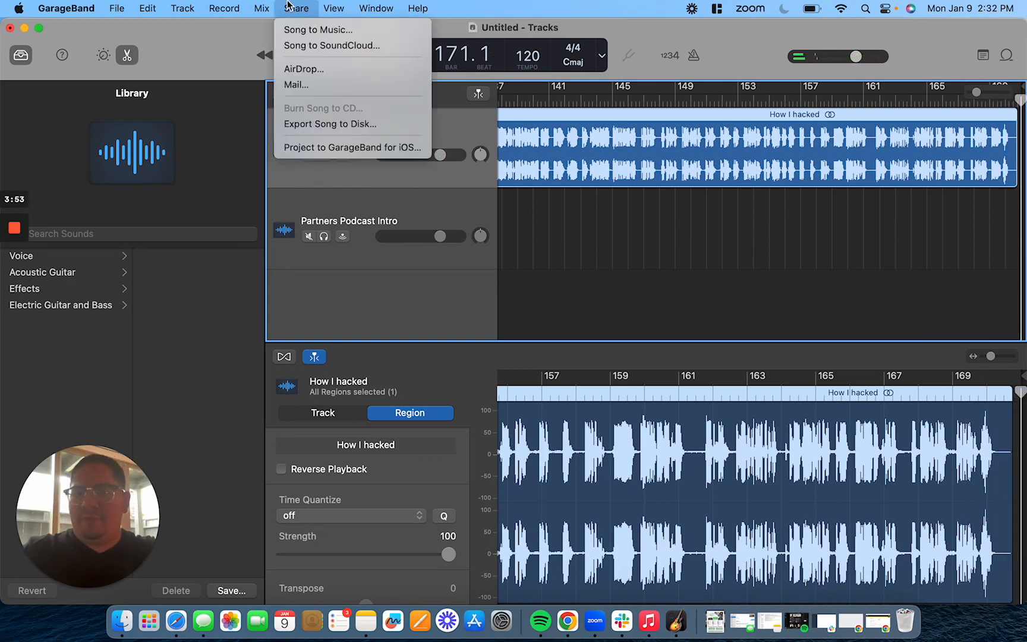
pyautogui.click(646, 22)
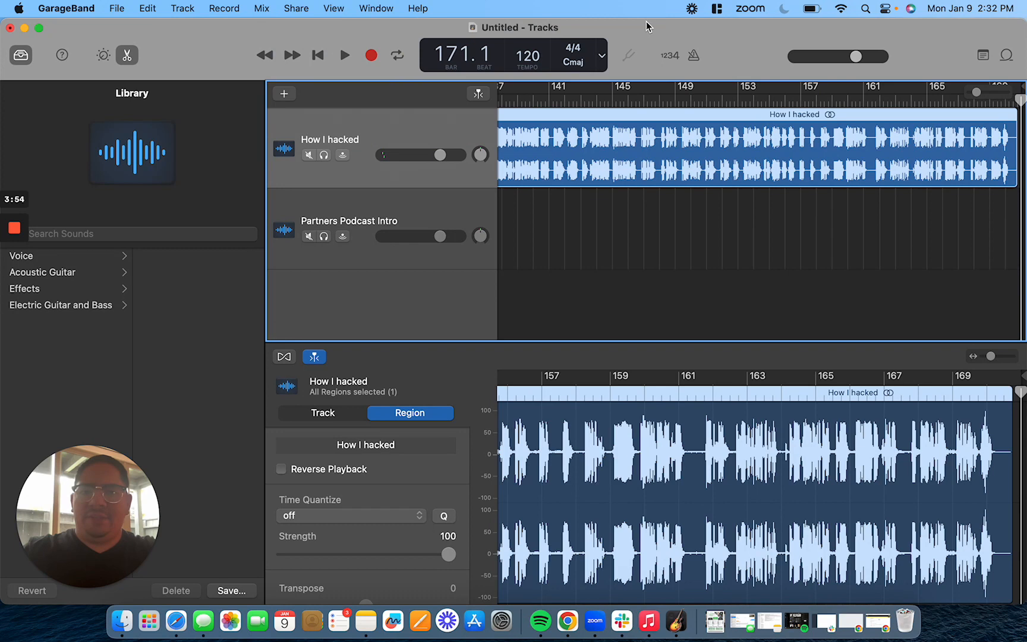
pyautogui.click(603, 62)
pyautogui.click(609, 78)
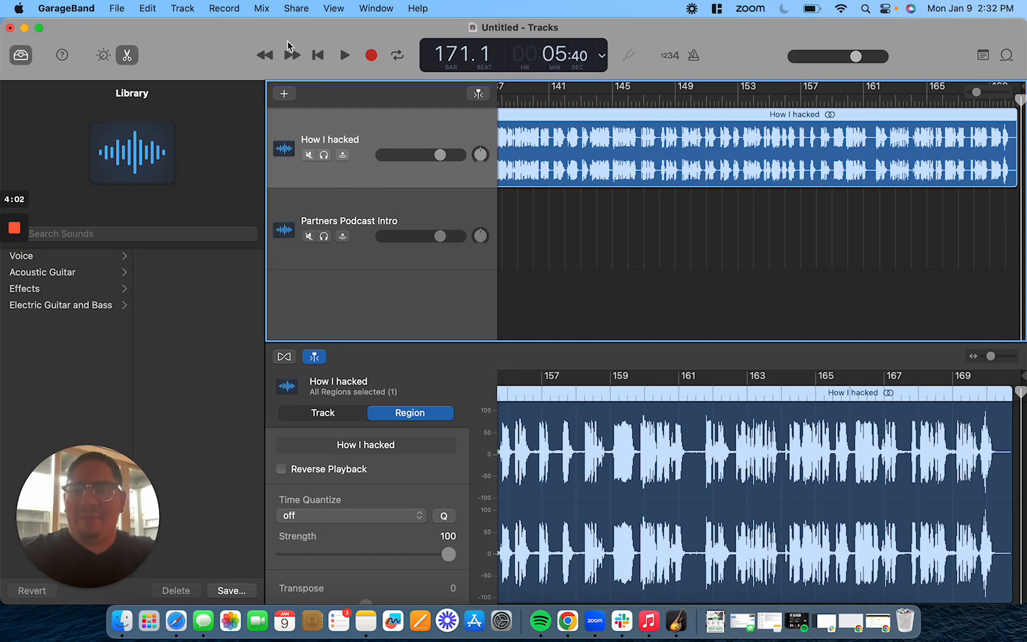
# Export the song to disk as a WAVE file named How I hacked my brain to stay motivated all the time
pyautogui.click(297, 8)
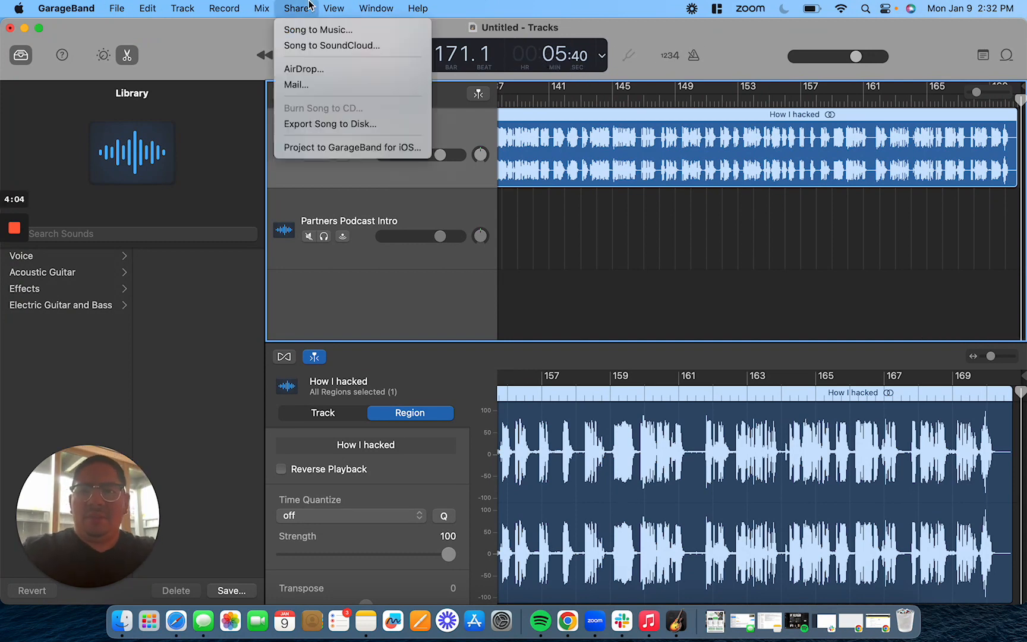
pyautogui.click(330, 123)
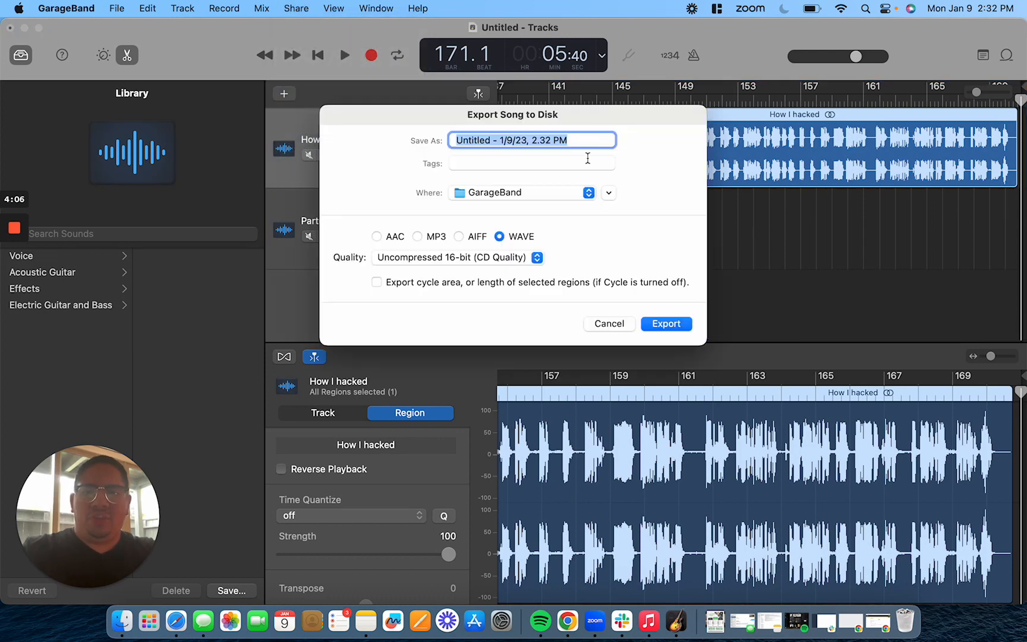
pyautogui.tripleClick(594, 140)
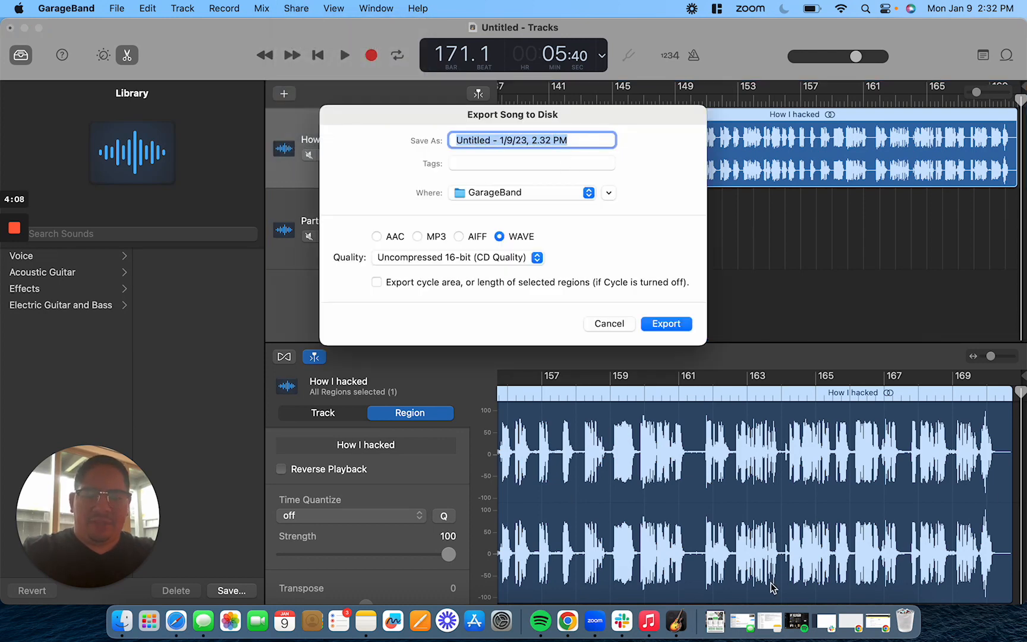
pyautogui.click(715, 620)
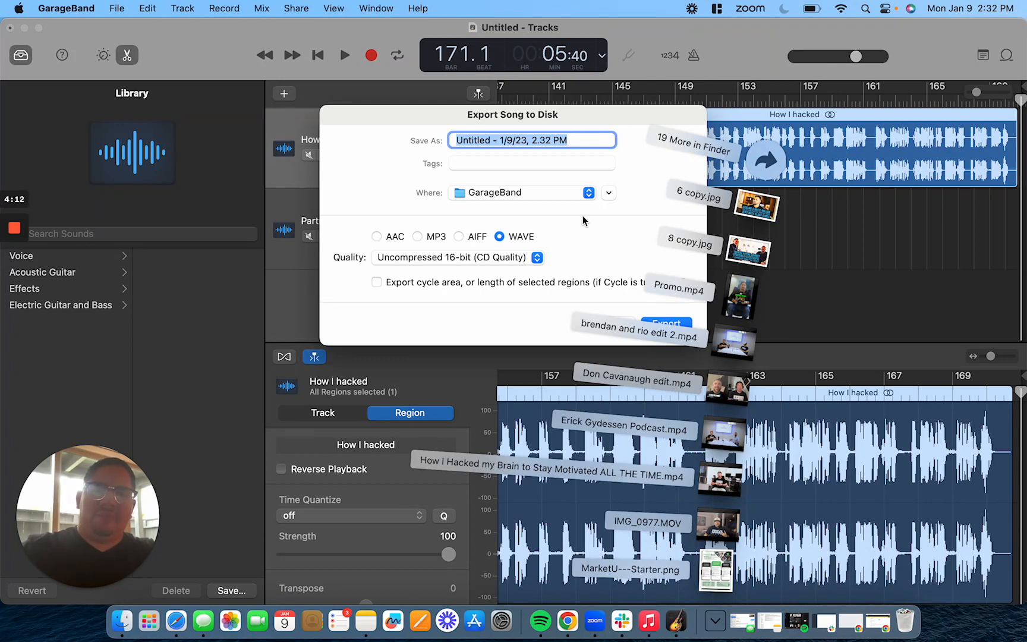
pyautogui.click(585, 132)
pyautogui.write('How I hacked my brain to st')
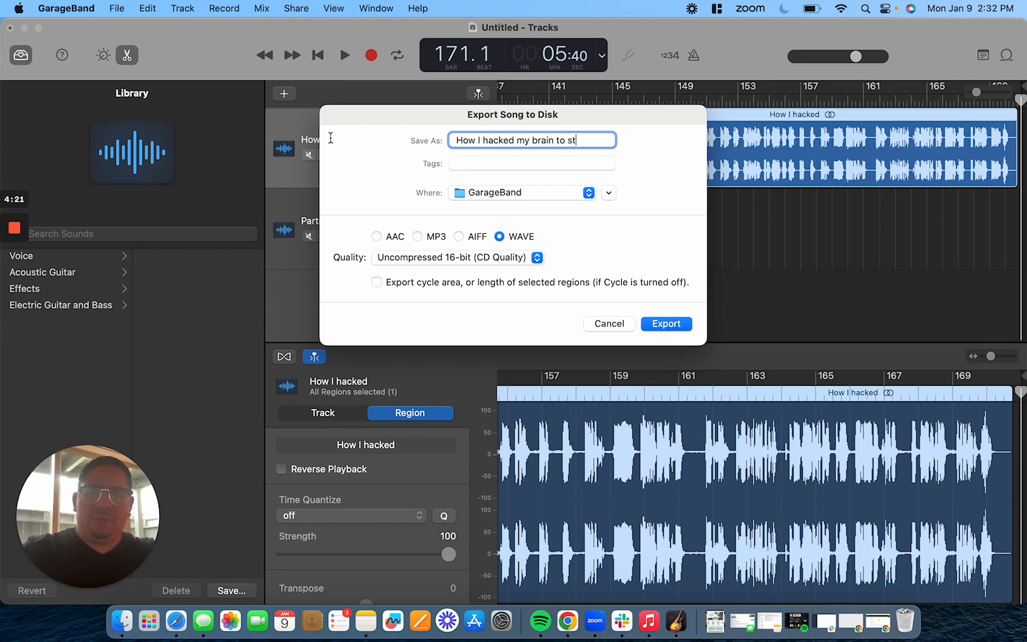
pyautogui.write('ivate')
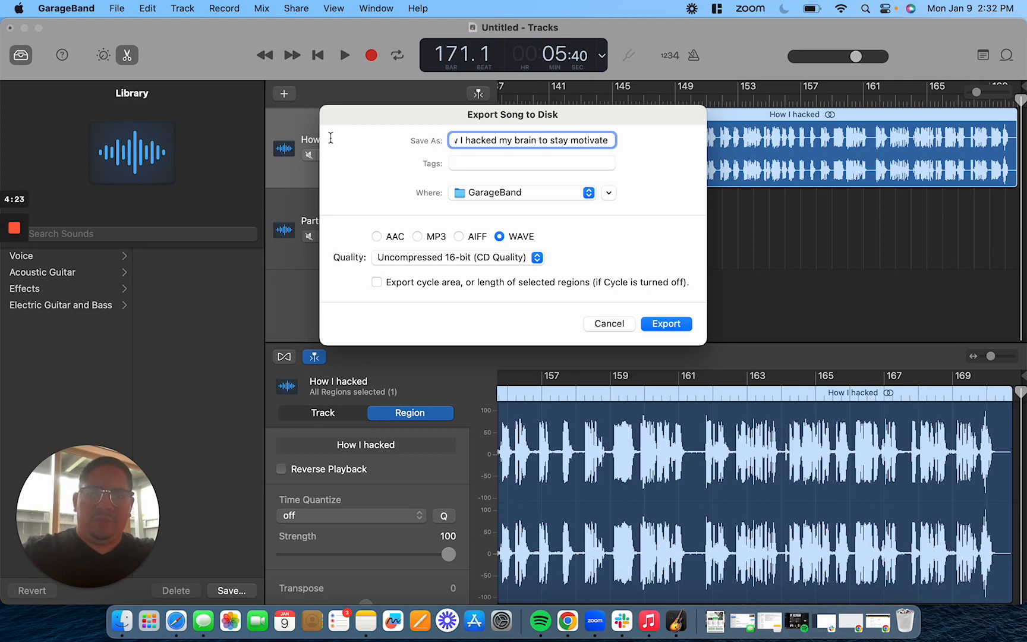
pyautogui.write('d all the time')
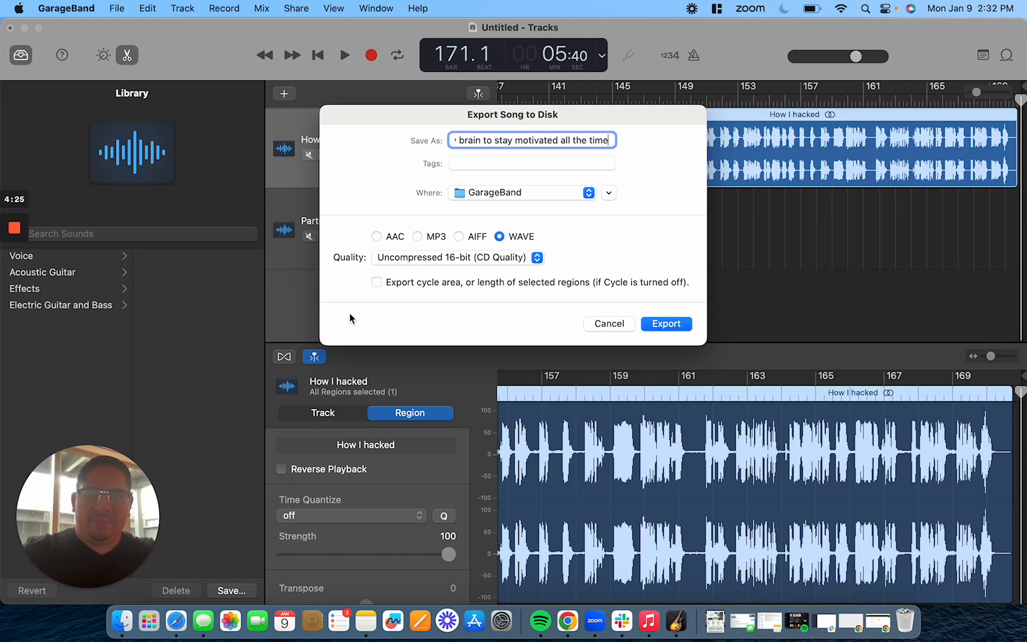
pyautogui.click(659, 323)
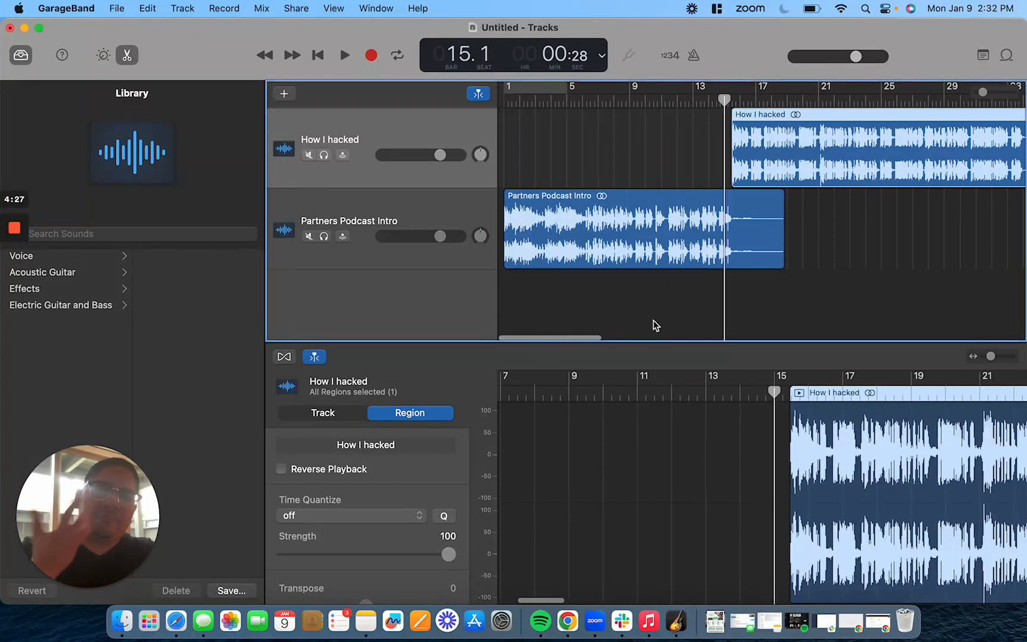
# Switch to the Simplecast New Episode page and enter the title How I hacked my brain to stay motivated all the time
pyautogui.hotkey('ctrl', 'Up')
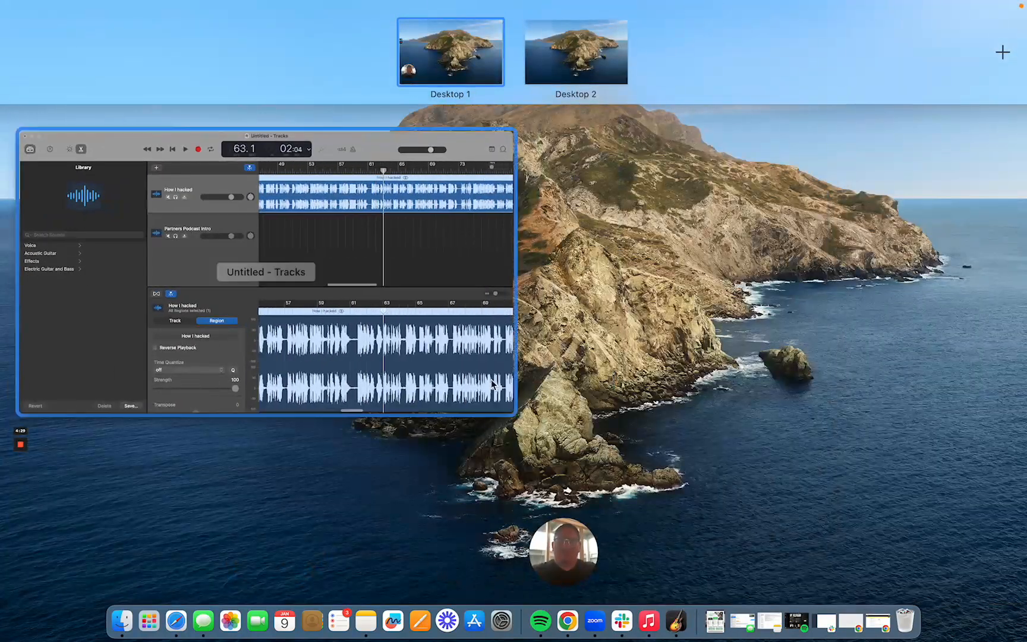
pyautogui.click(880, 629)
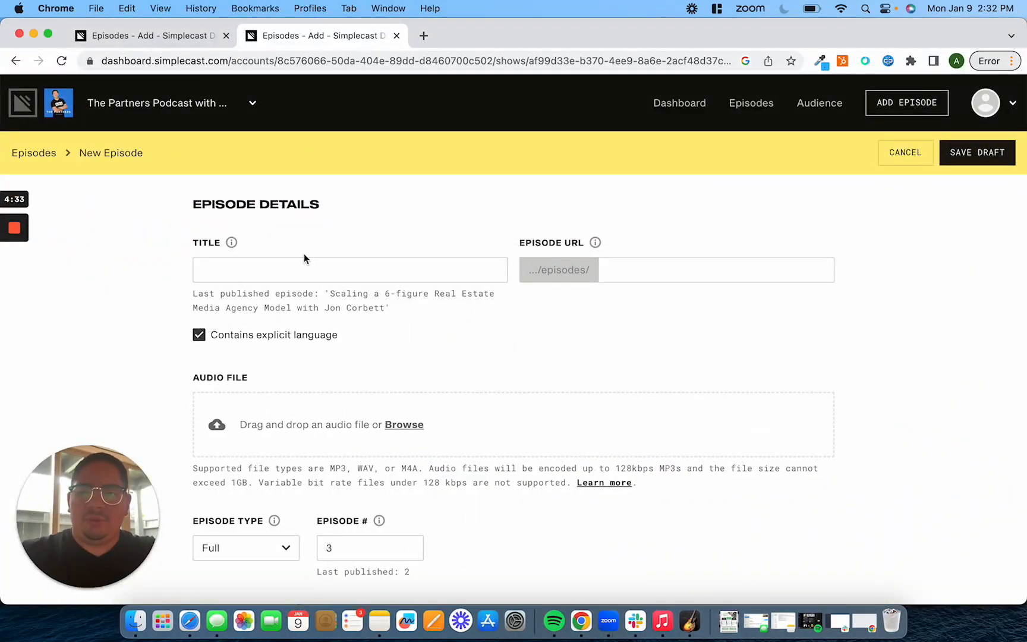
pyautogui.click(294, 263)
pyautogui.write('How ')
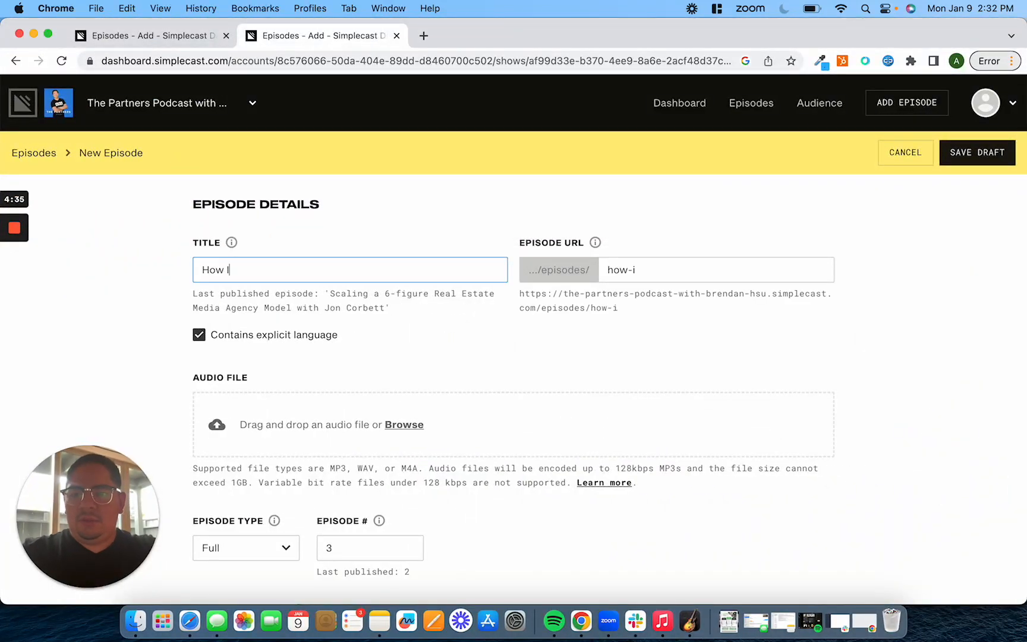
pyautogui.write('I hacked ')
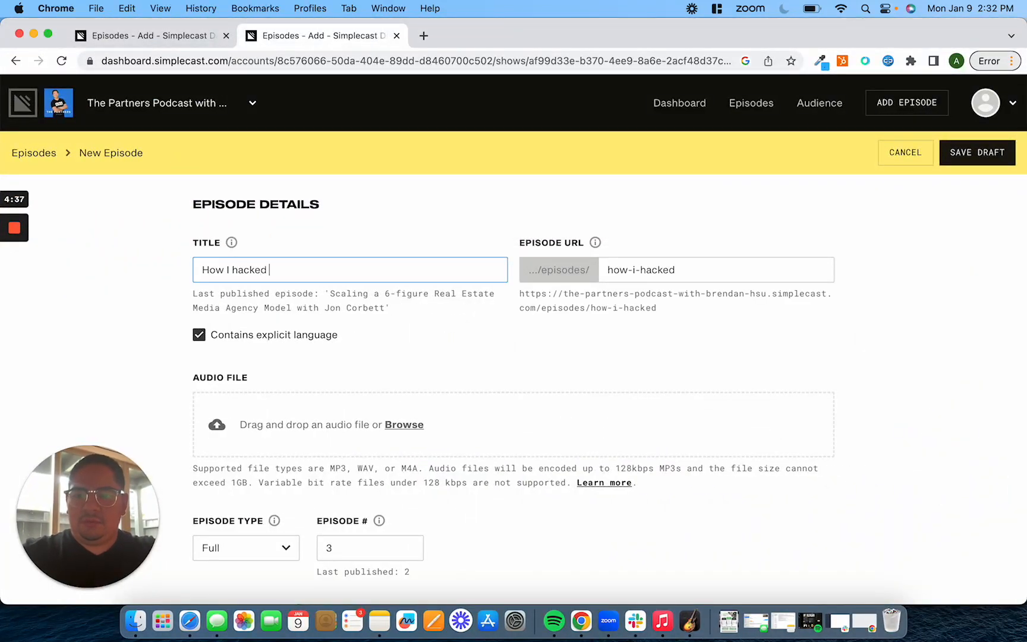
pyautogui.write('my brain to s')
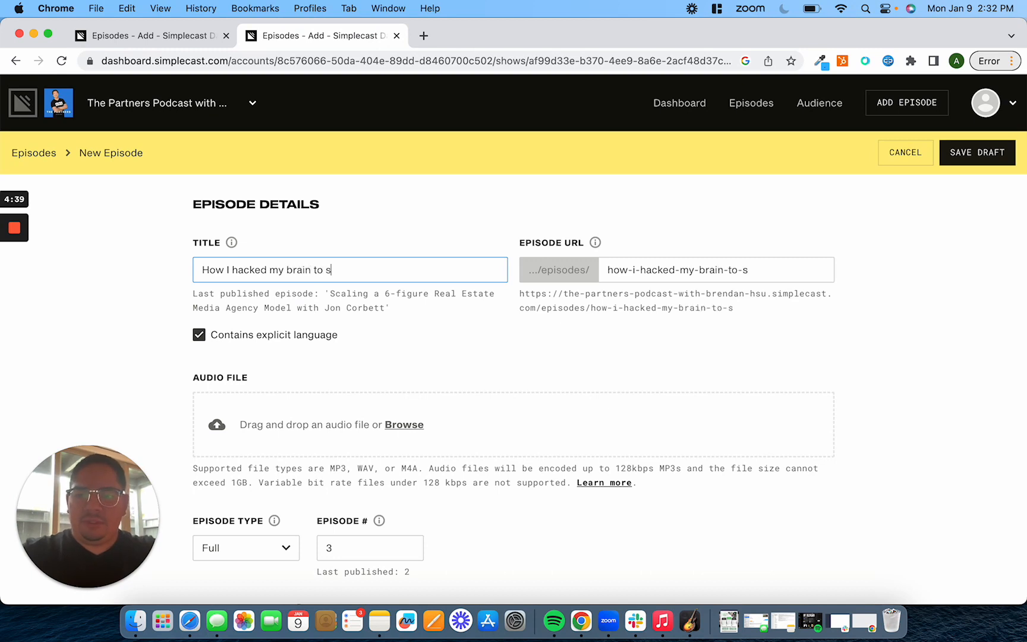
pyautogui.write('tay motiva')
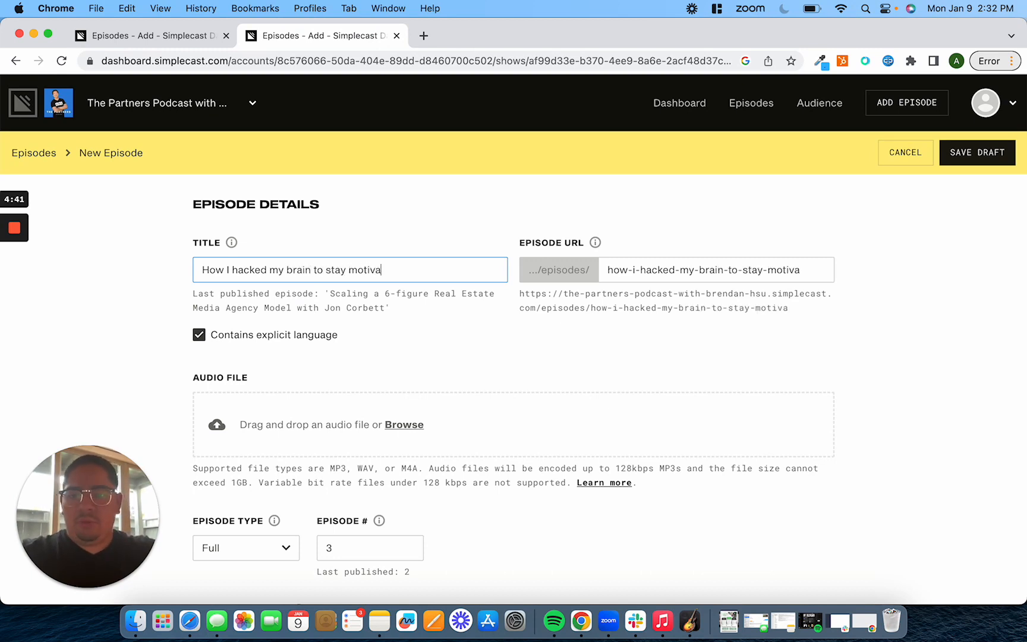
pyautogui.write('ted all ')
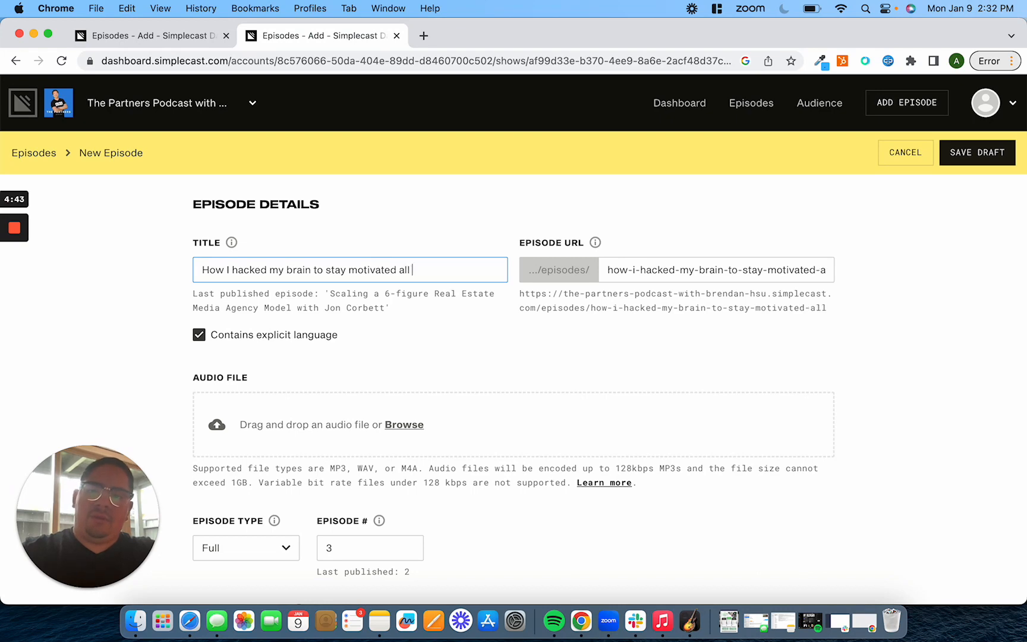
pyautogui.write('the time')
# Upload How I hacked my brain to stay motivated all the time.wav from the GarageBand folder as the episode's audio file
pyautogui.click(621, 426)
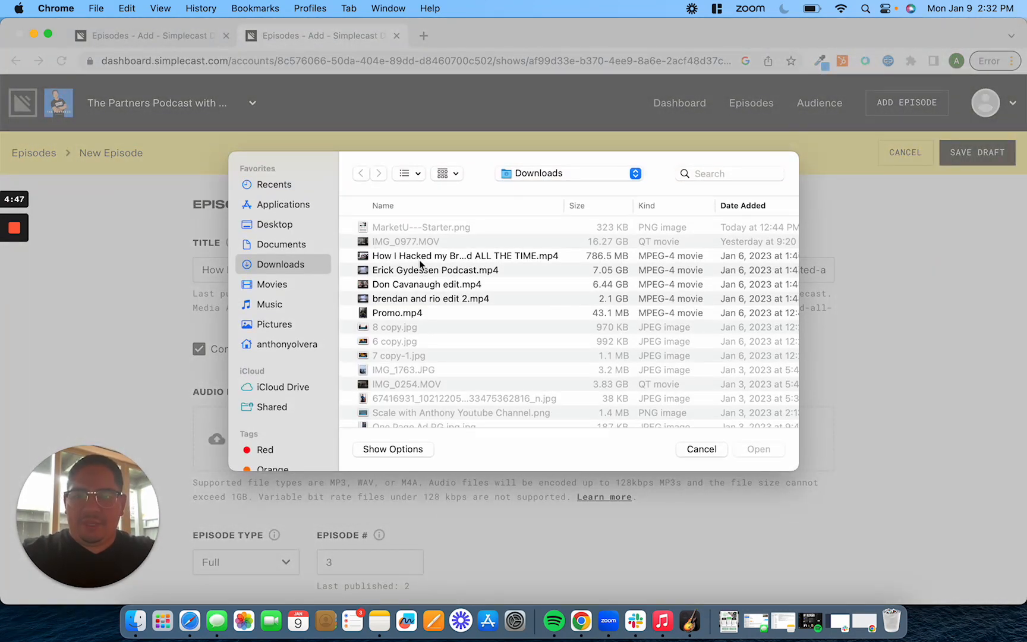
pyautogui.click(412, 256)
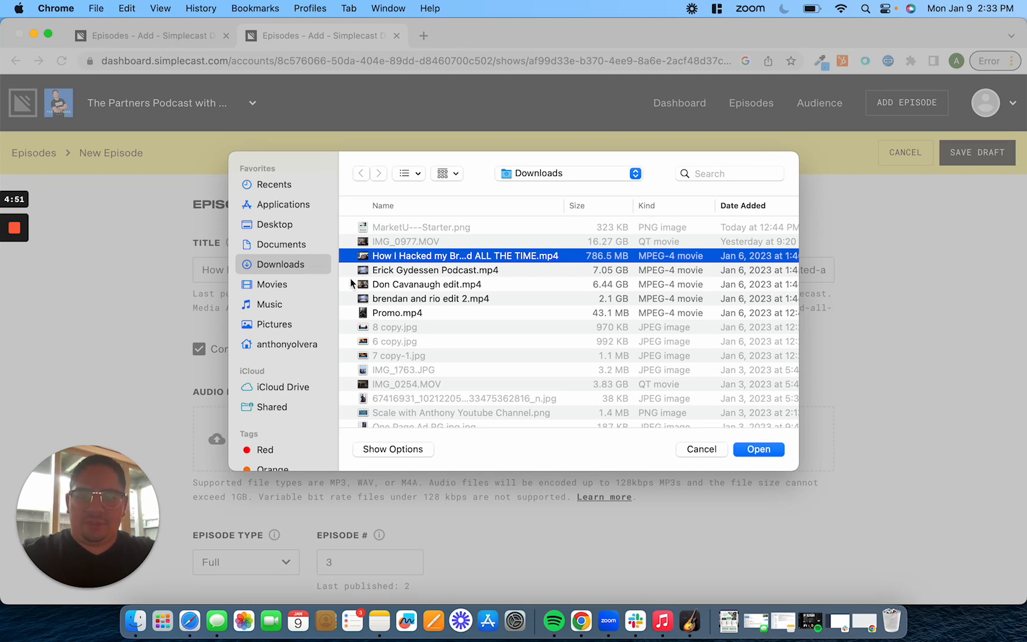
pyautogui.click(271, 305)
pyautogui.doubleClick(394, 242)
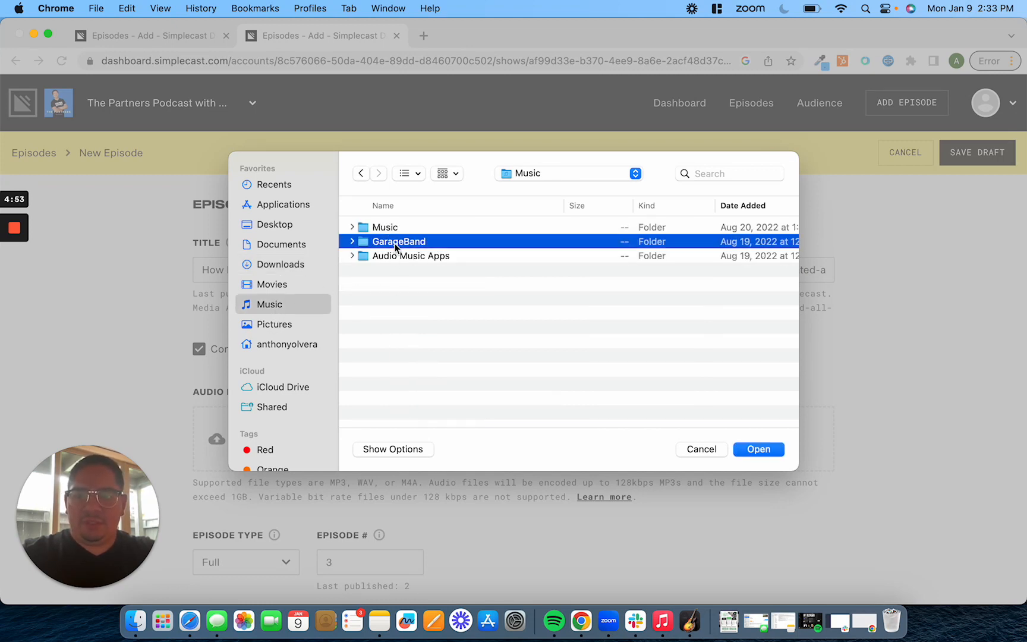
pyautogui.click(414, 226)
pyautogui.press('space')
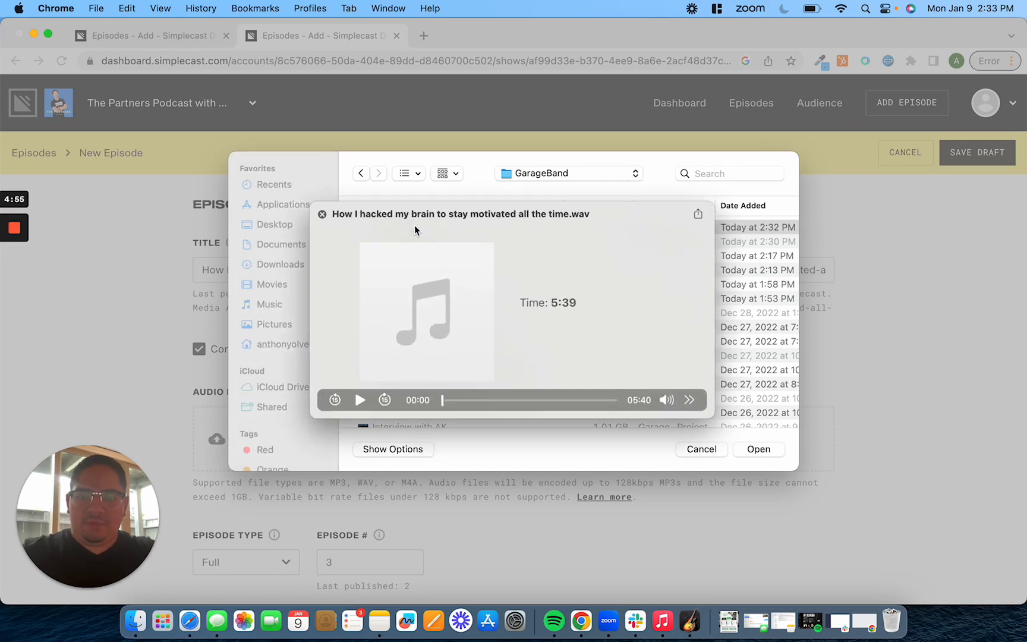
pyautogui.press('space')
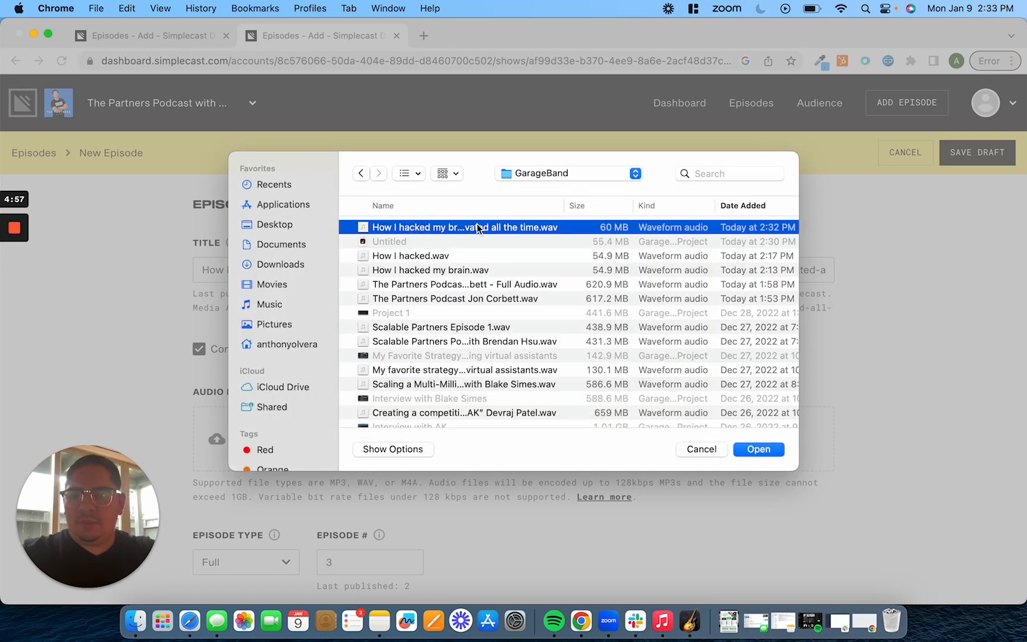
pyautogui.click(751, 449)
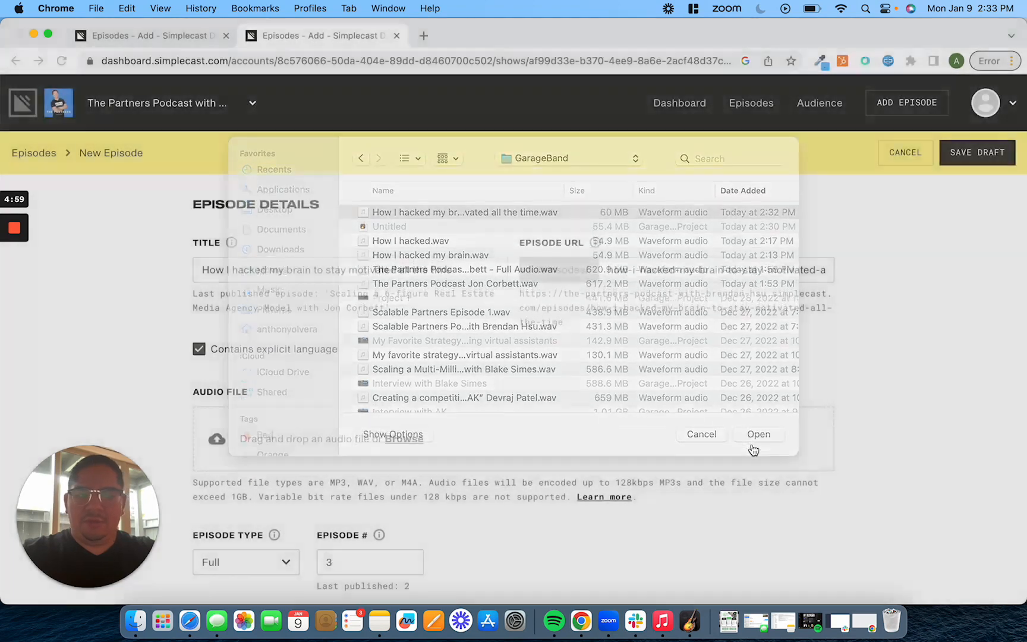
# Scroll through the episode form to review its fields and the audio upload progress
pyautogui.scroll(-4, 537, 284)
pyautogui.scroll(-5, 537, 284)
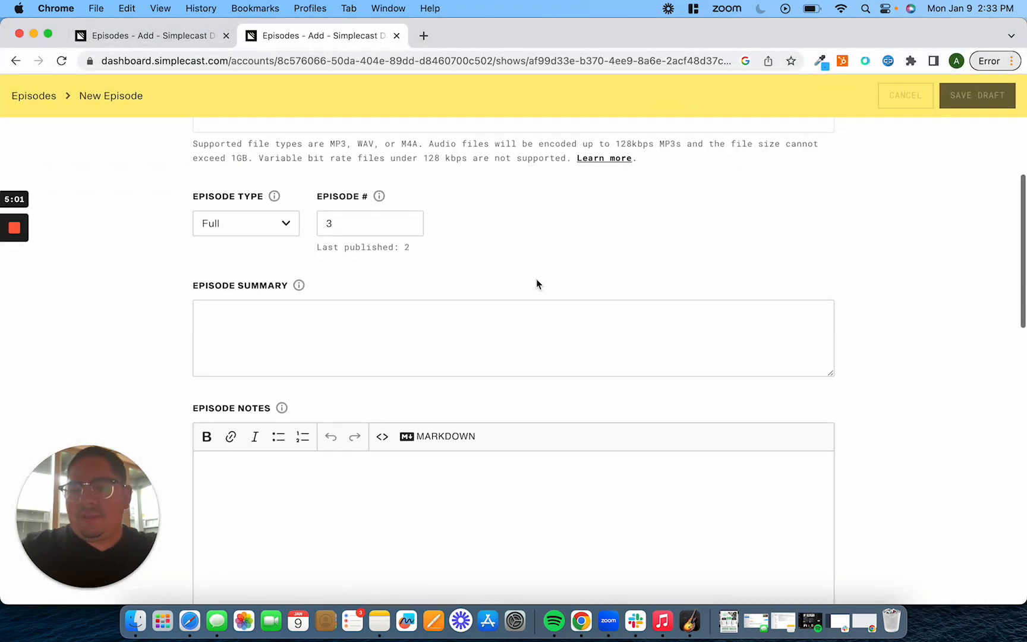
pyautogui.click(375, 303)
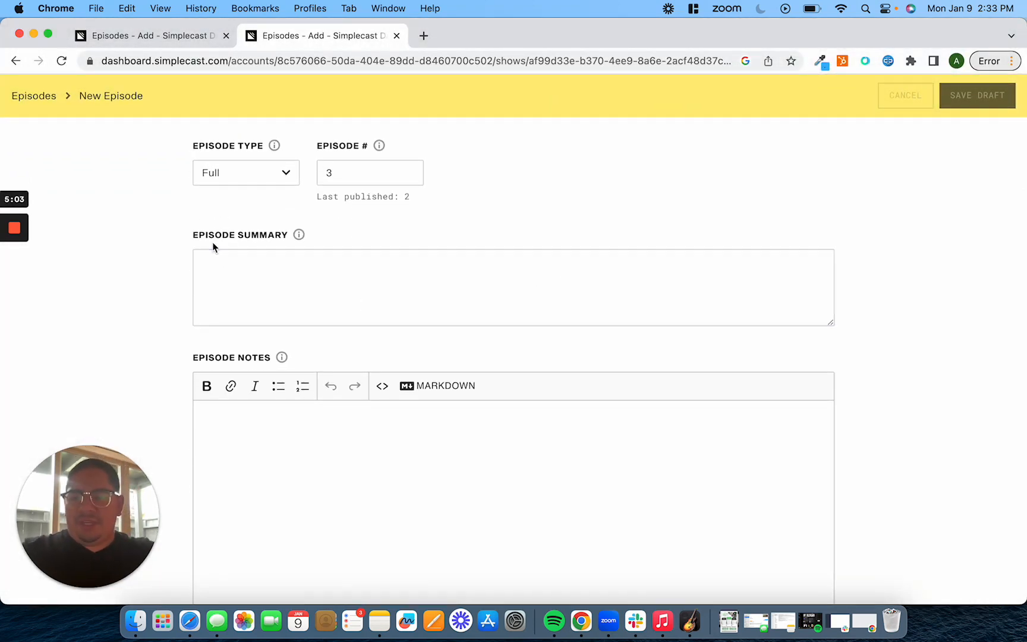
pyautogui.moveTo(214, 246); pyautogui.dragTo(374, 261)
pyautogui.click(374, 262)
pyautogui.scroll(7, 374, 262)
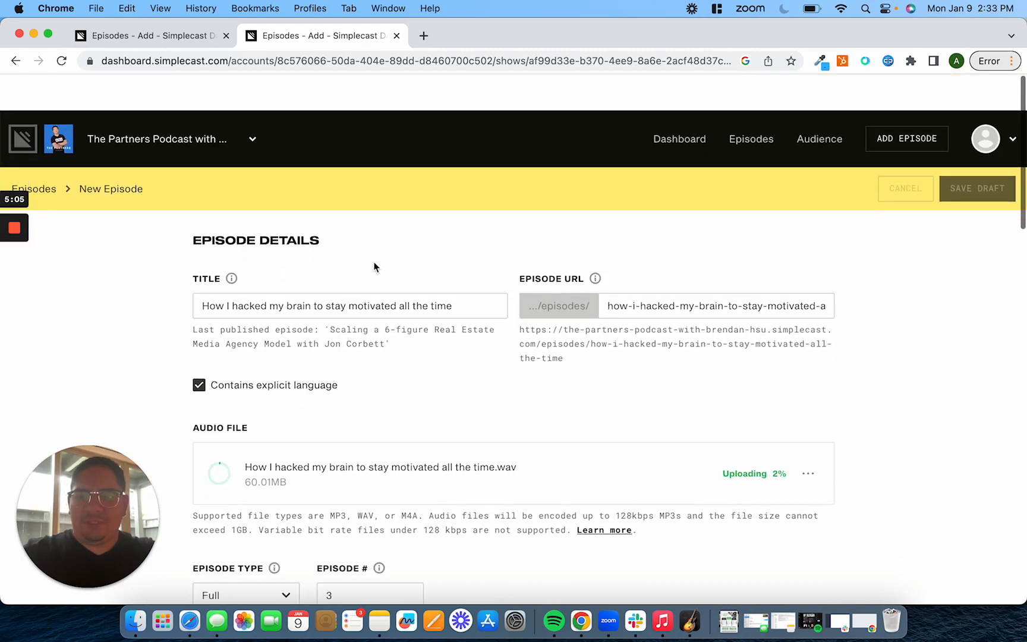
pyautogui.scroll(-20, 376, 267)
pyautogui.scroll(8, 377, 275)
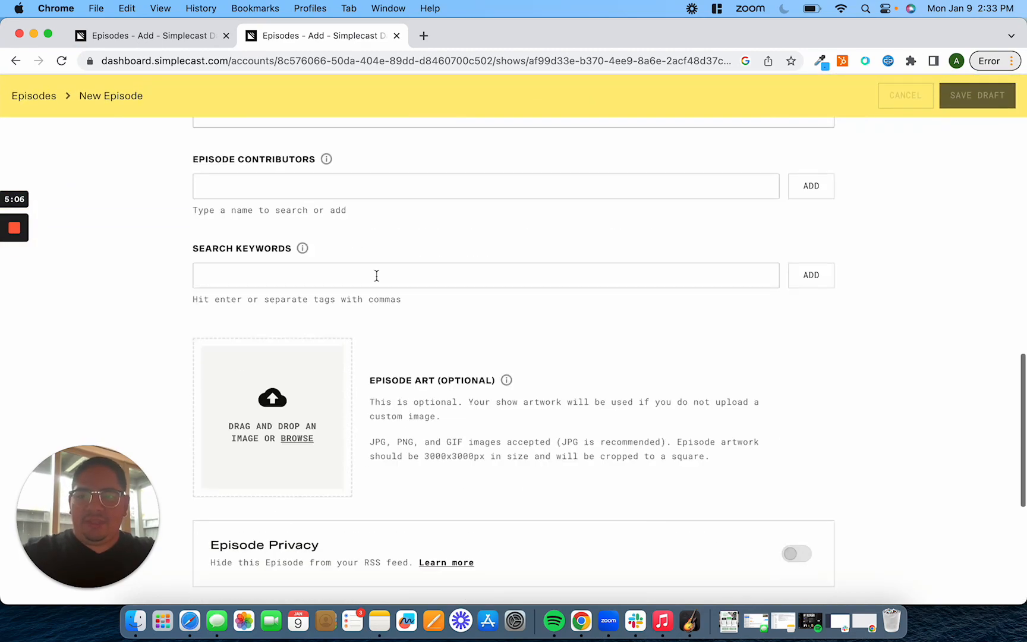
# Add the host as an episode contributor by searching his name and picking it from the suggestions
pyautogui.click(305, 324)
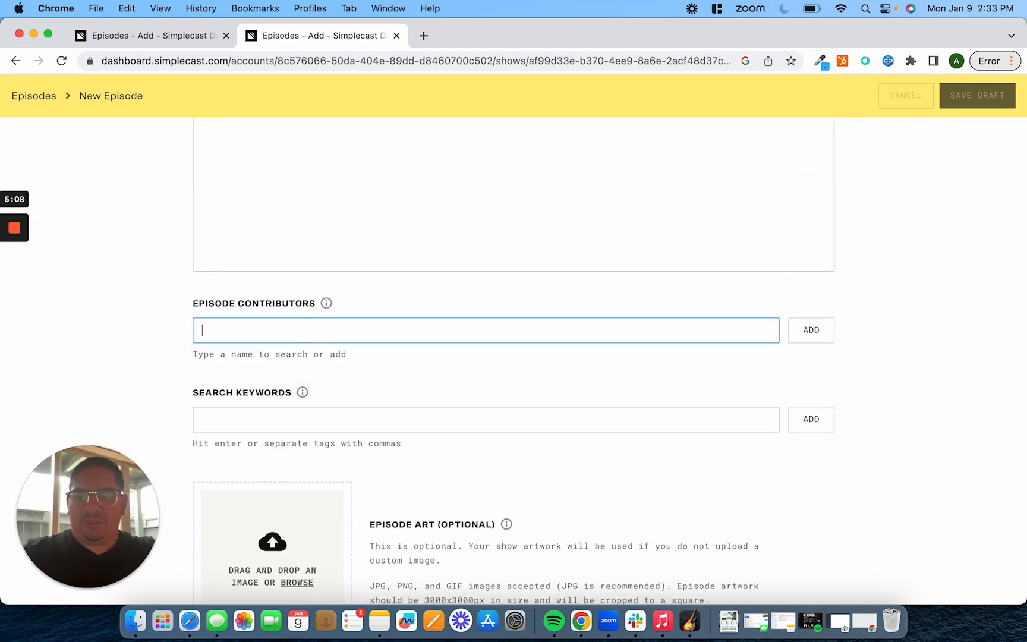
pyautogui.write('Bre')
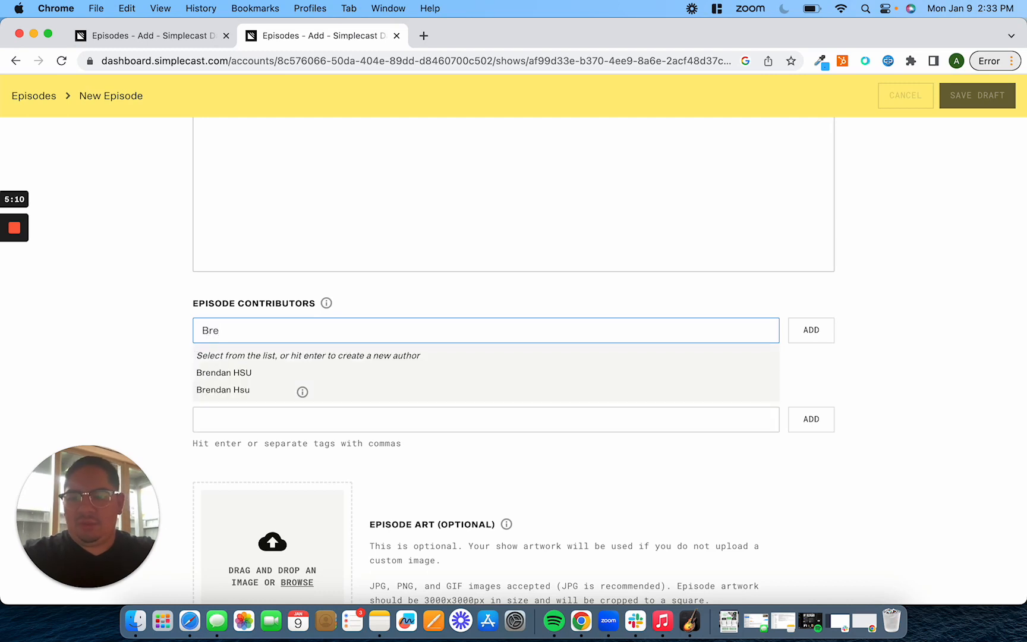
pyautogui.click(276, 391)
# Enter Entreprenuership in the search keywords field
pyautogui.click(273, 437)
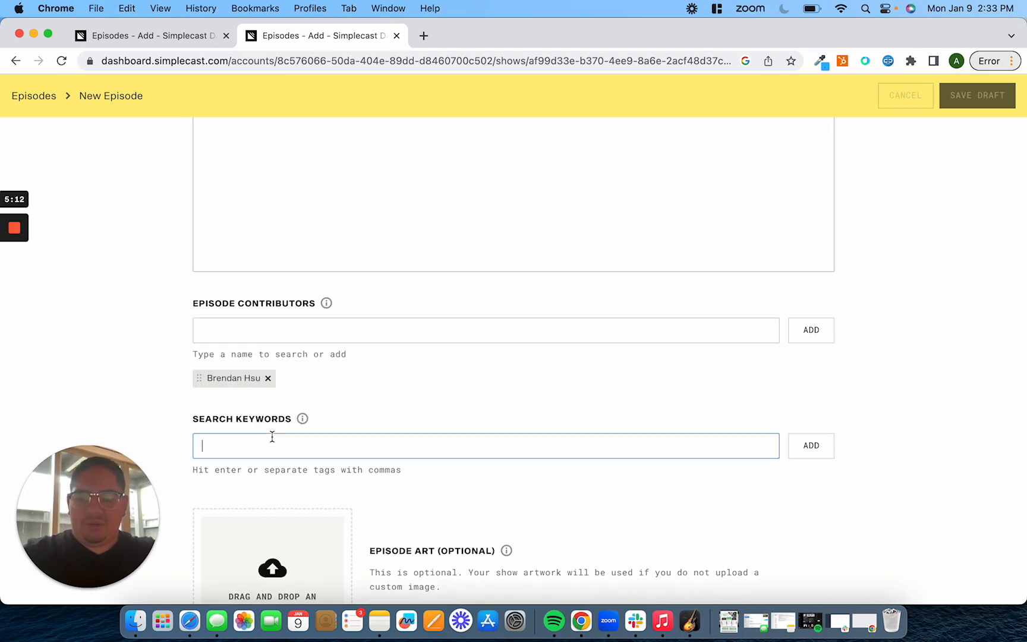
pyautogui.write('Entrep')
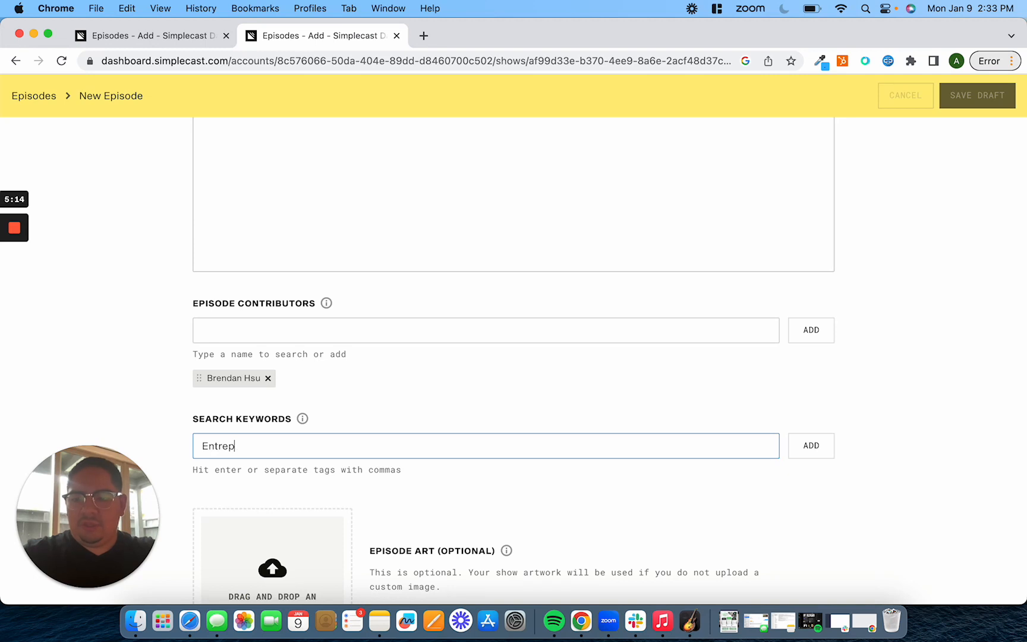
pyautogui.write('renuership')
pyautogui.click(126, 405)
# Copy the keyword and search it on Google in a new tab to check its spelling
pyautogui.click(256, 448)
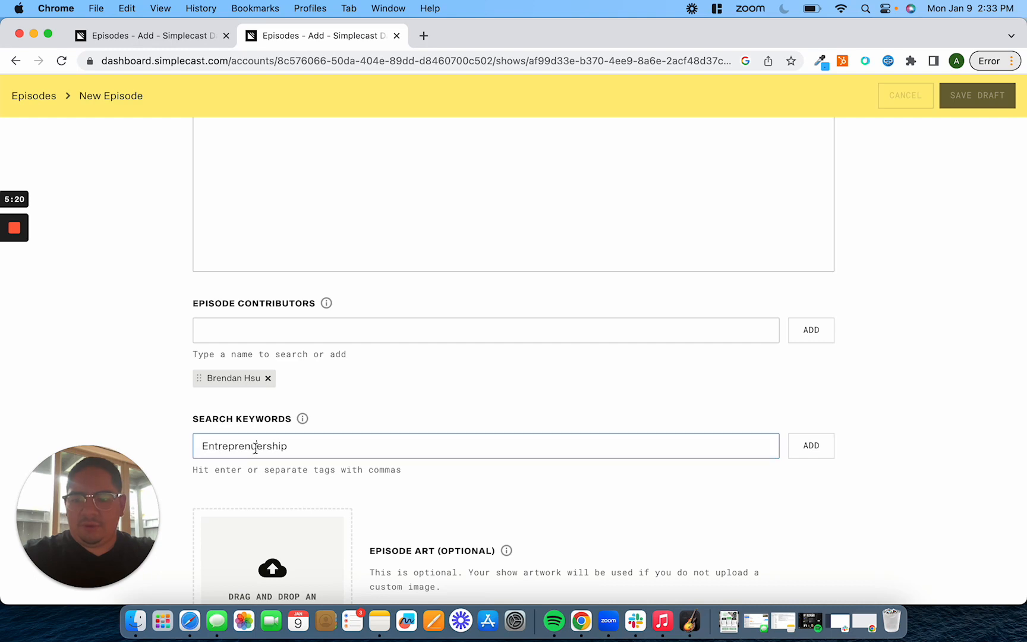
pyautogui.doubleClick(295, 452)
pyautogui.press('super+c')
pyautogui.click(422, 40)
pyautogui.press('super+v')
pyautogui.press('Return')
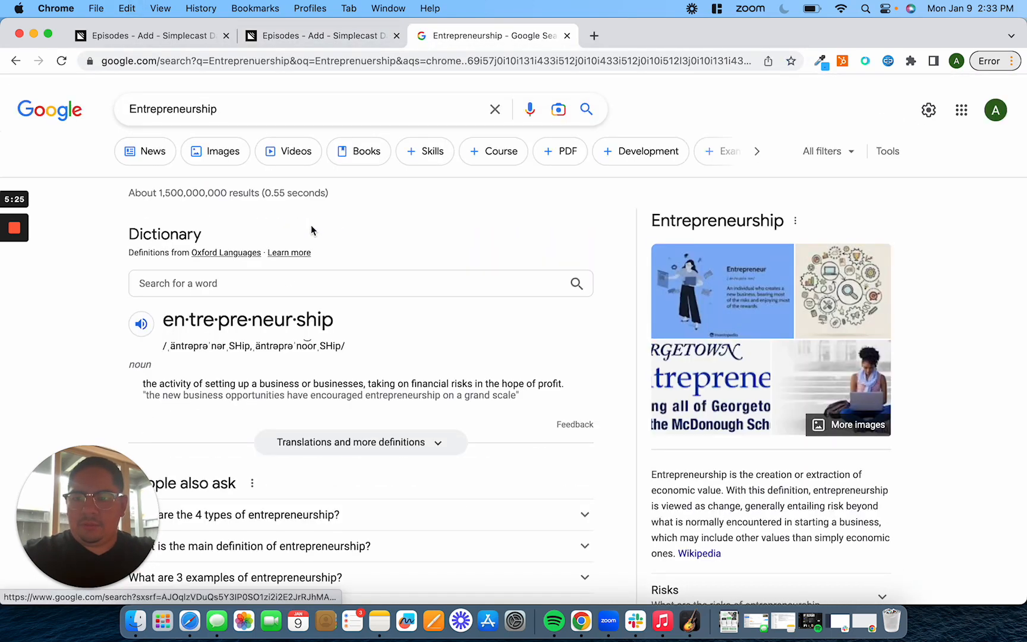
# Copy the correctly spelled Entrepreneurship from the Google search and add it as a search keyword on the episode form
pyautogui.doubleClick(271, 117)
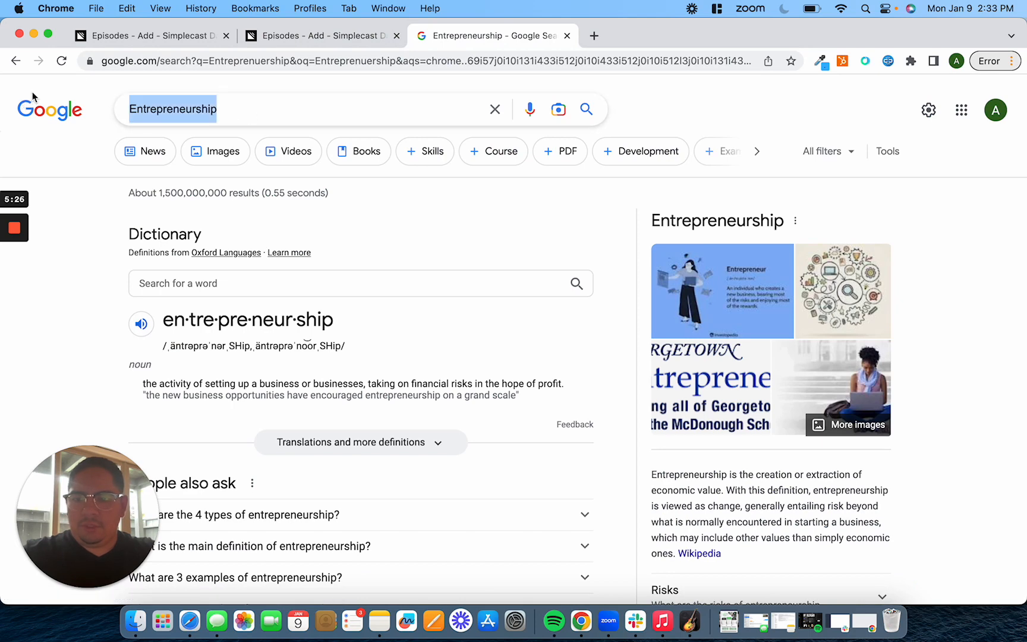
pyautogui.click(311, 37)
pyautogui.press('super+v')
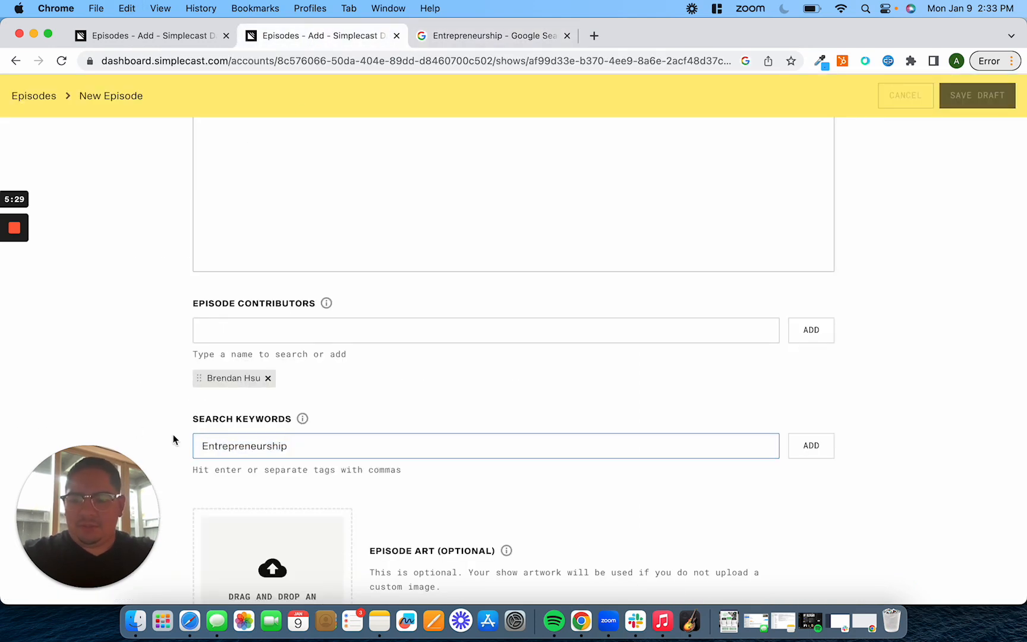
pyautogui.press('Return')
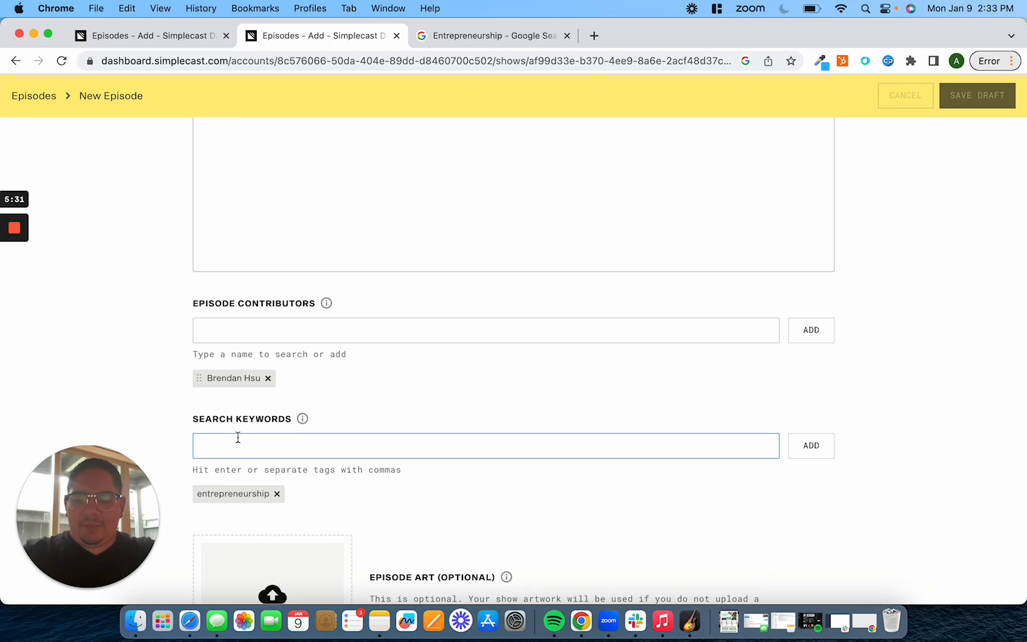
# Add Small Business and marketing as search keywords, removing the stray backslash tag that gets added
pyautogui.write('Small Busine')
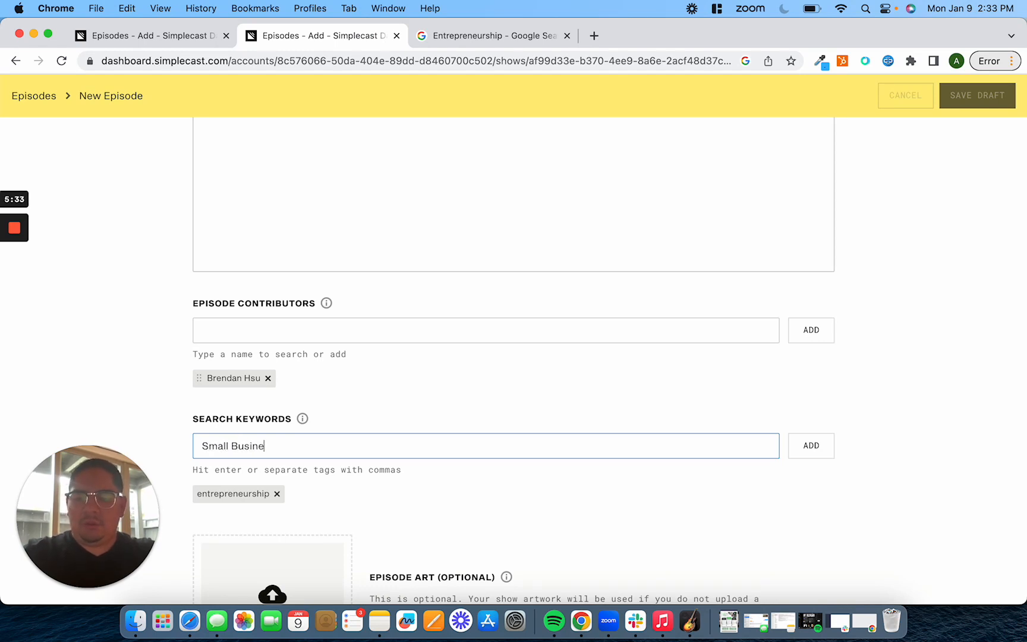
pyautogui.write('ss')
pyautogui.press('Return')
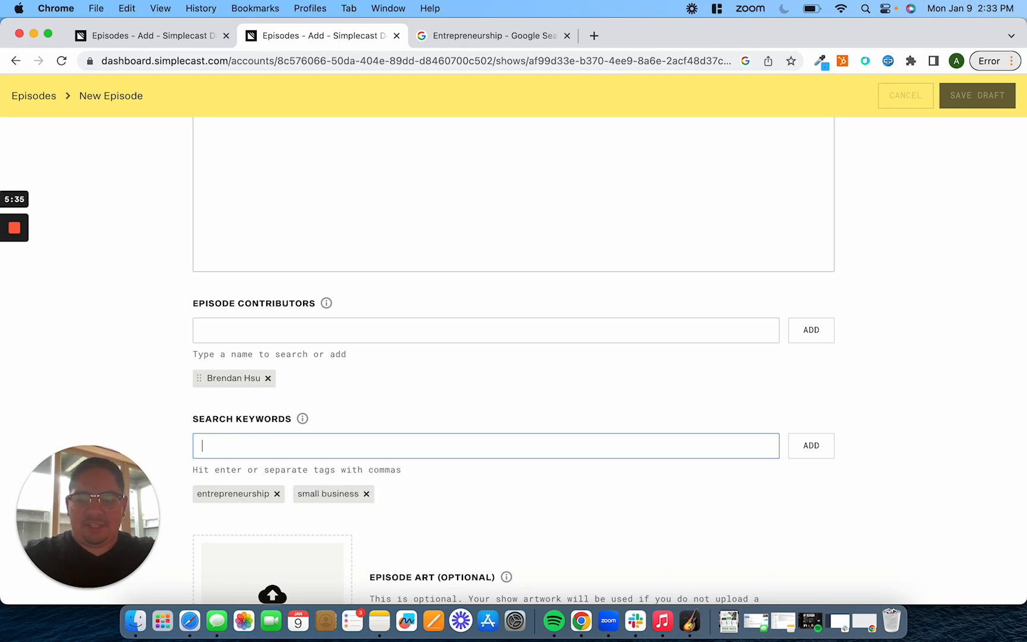
pyautogui.write('marketing')
pyautogui.press('Return')
pyautogui.write('\\')
pyautogui.press('Return')
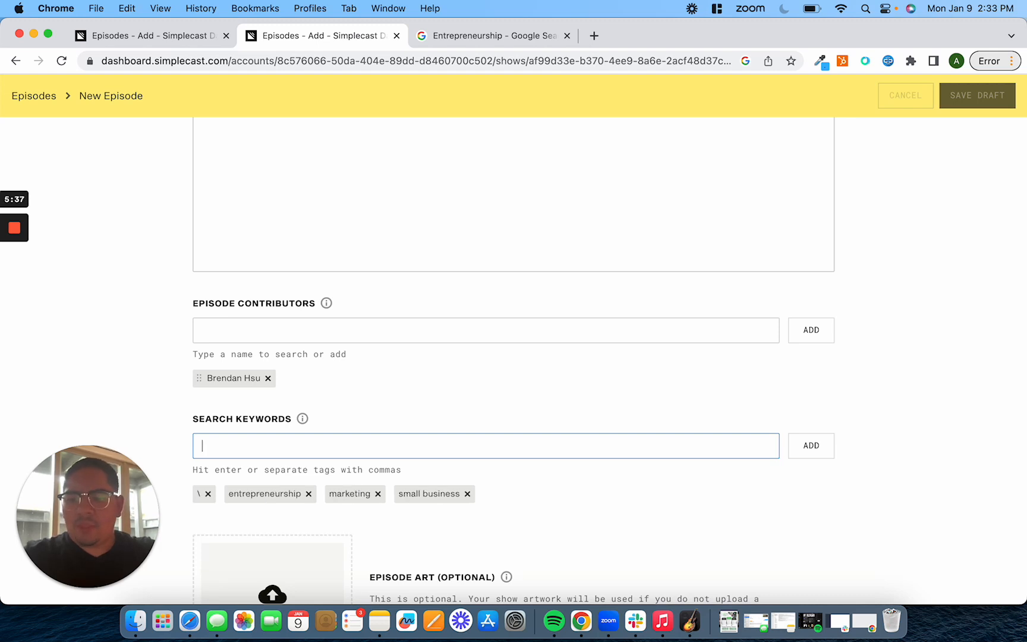
pyautogui.click(206, 494)
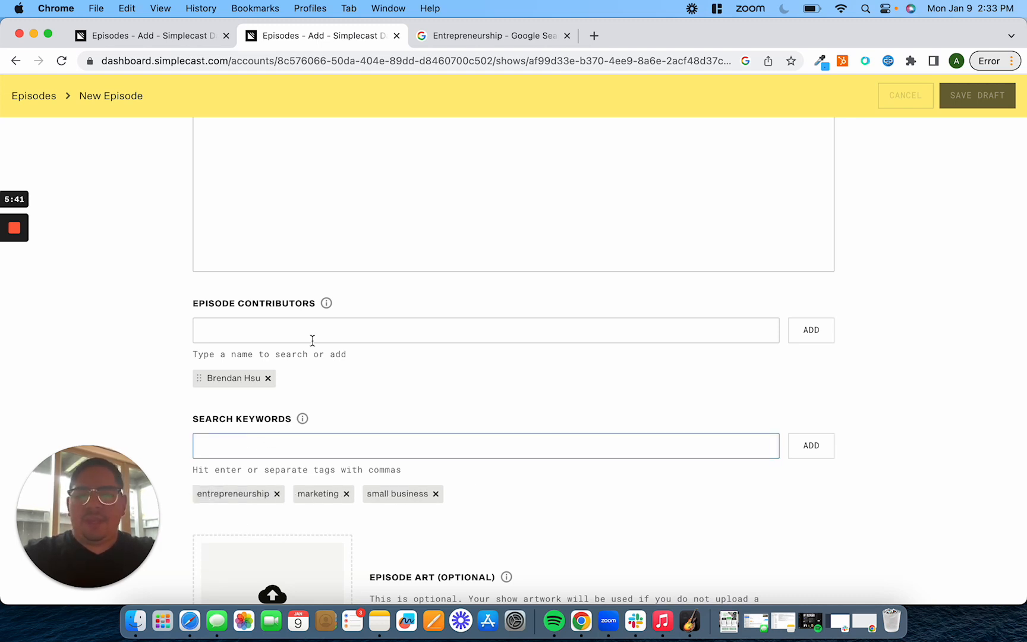
# Scroll through the whole episode form to review the entered details and the audio upload progress
pyautogui.scroll(-10, 312, 341)
pyautogui.scroll(20, 313, 340)
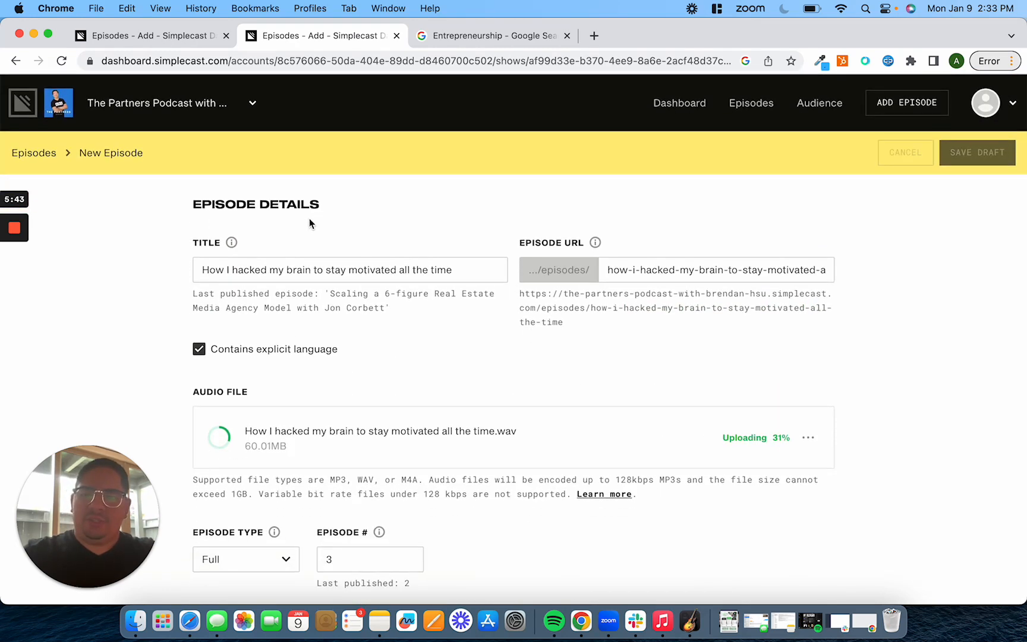
pyautogui.scroll(-2, 309, 220)
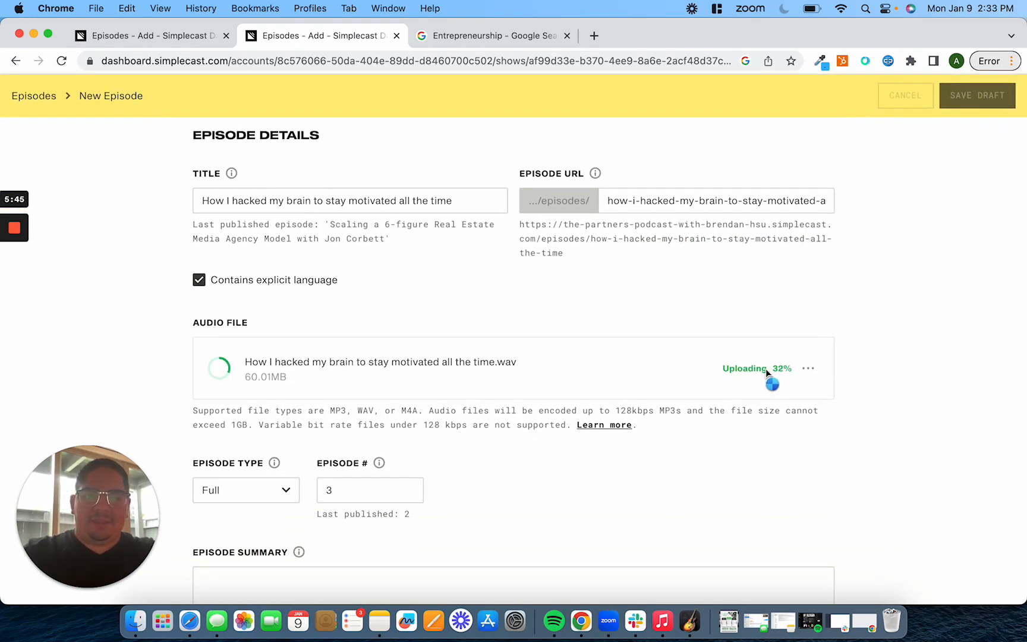
pyautogui.scroll(-10, 773, 291)
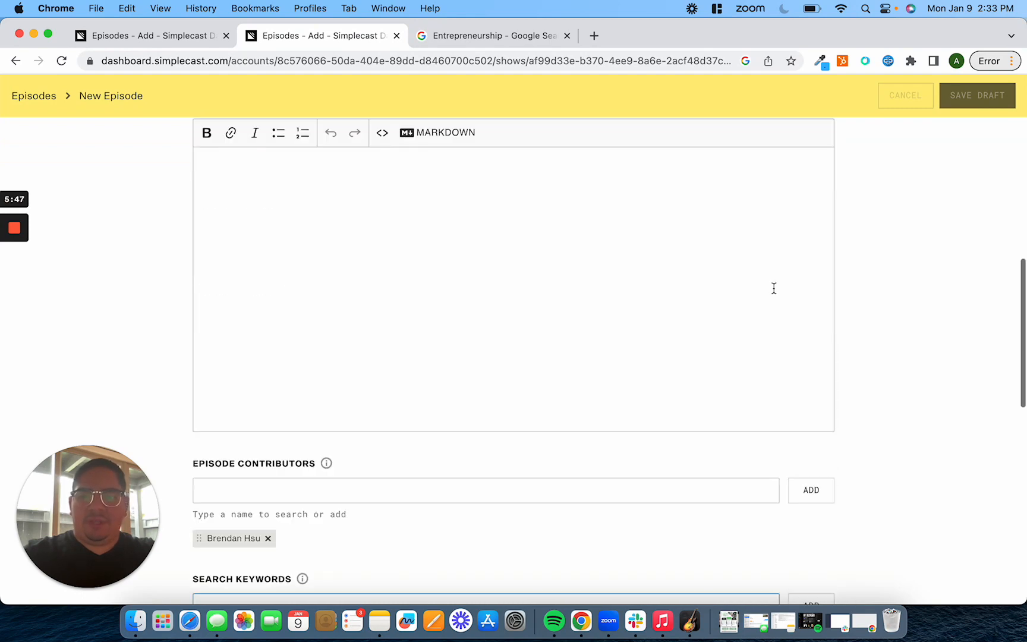
pyautogui.scroll(-1, 774, 288)
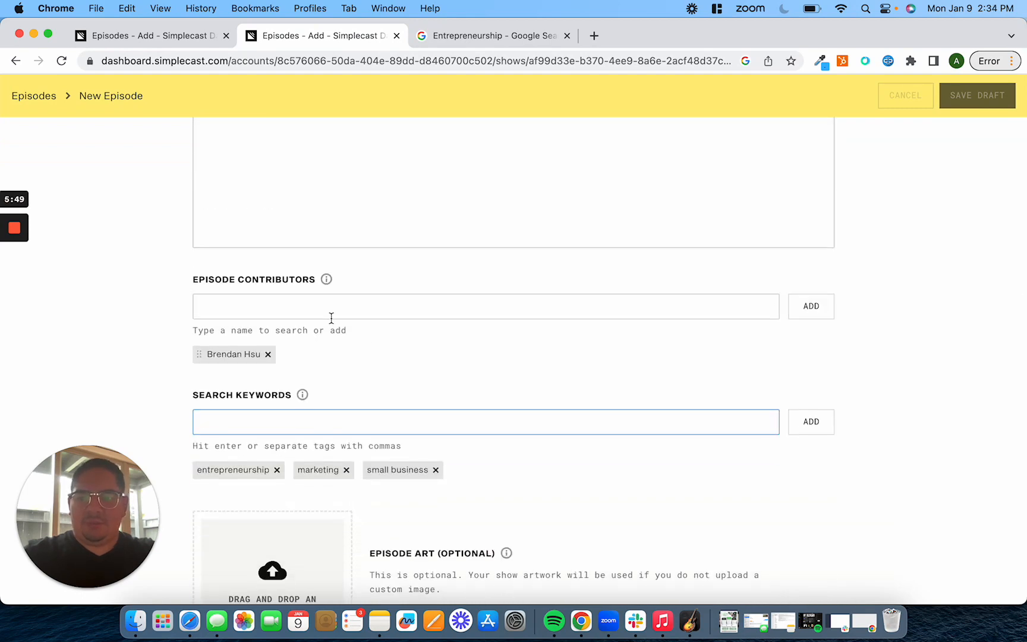
pyautogui.scroll(-8, 291, 395)
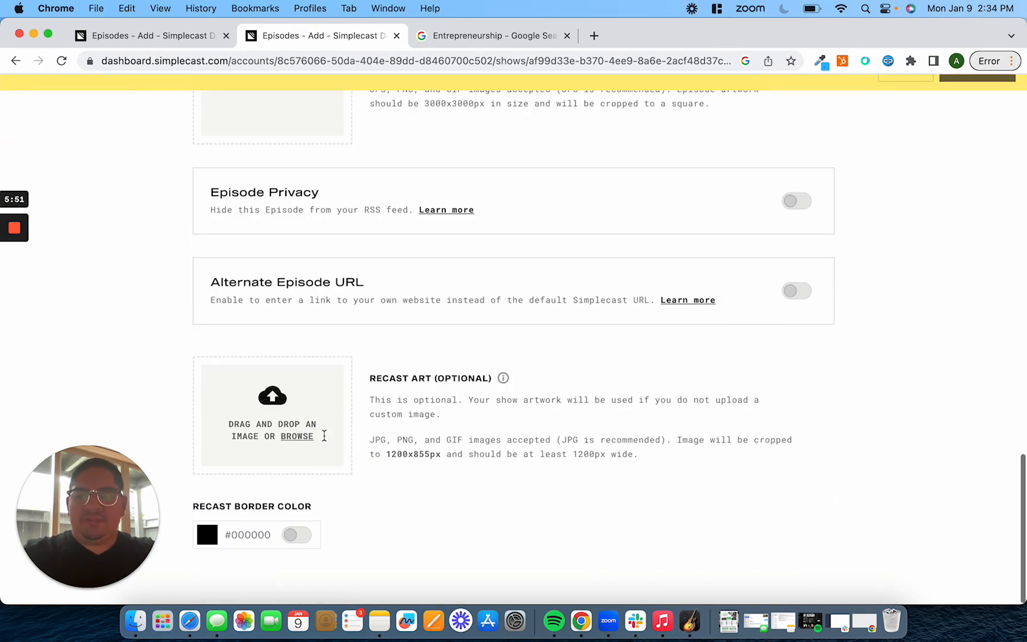
pyautogui.scroll(20, 325, 441)
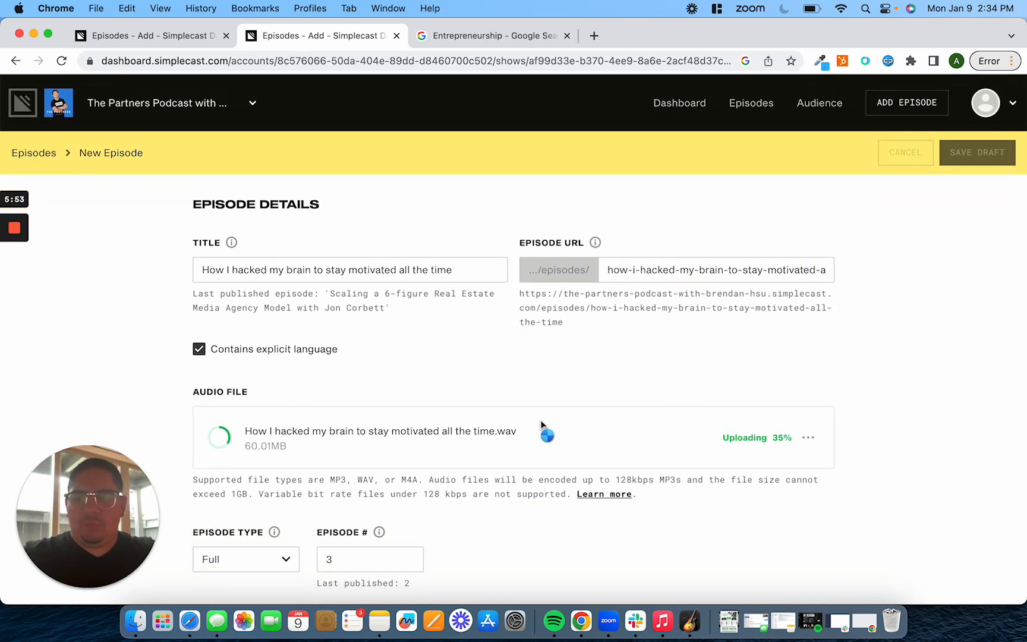